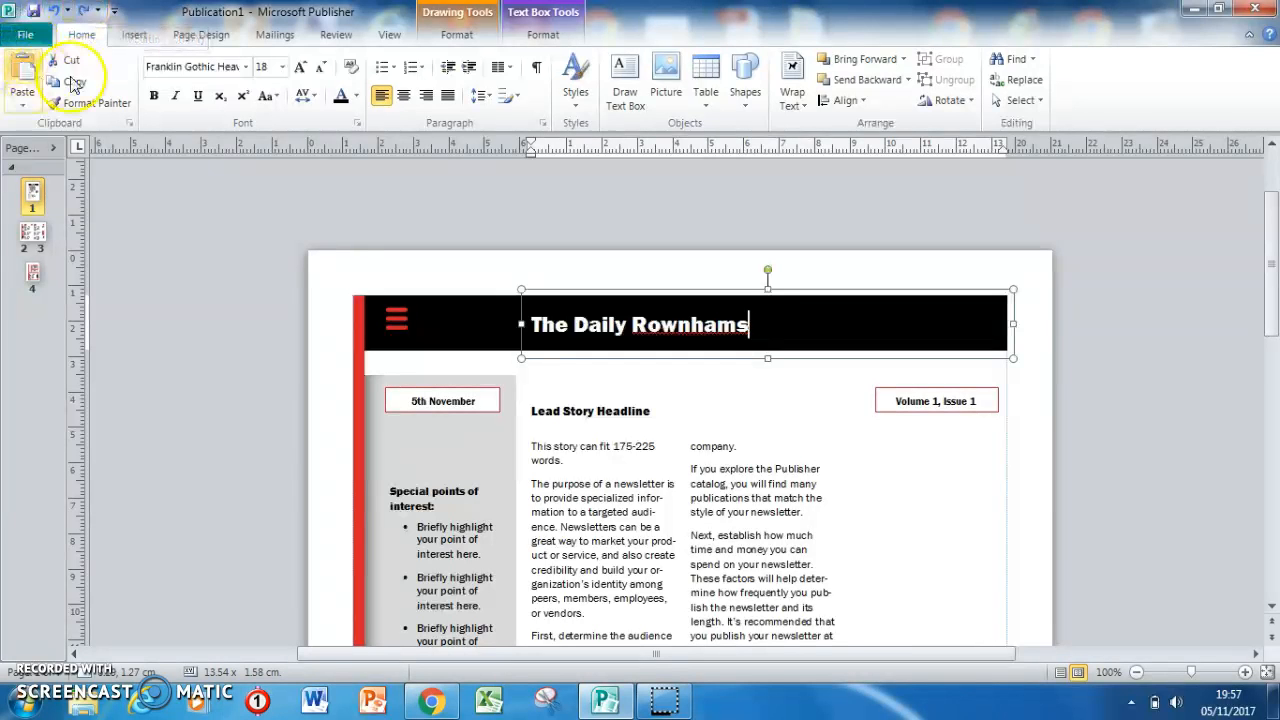
Save the publication in the Documents library under the file name "Anglo newspaper".
click(24, 36)
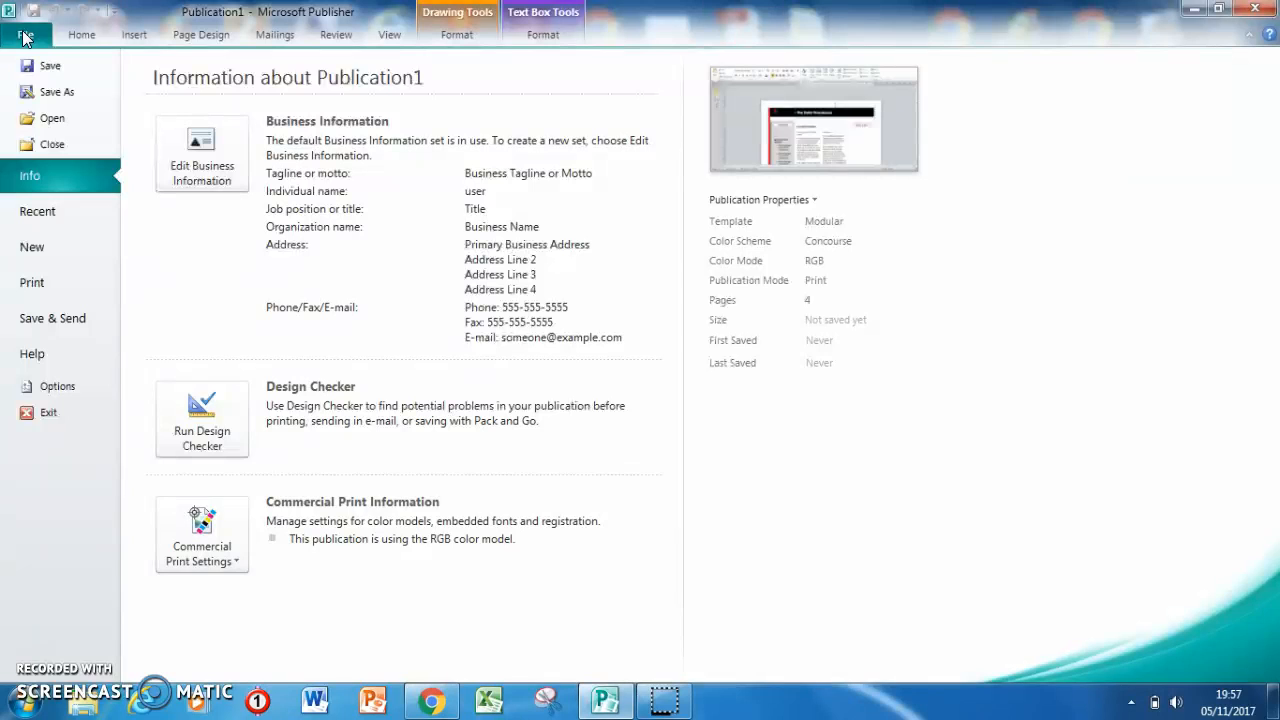
click(42, 95)
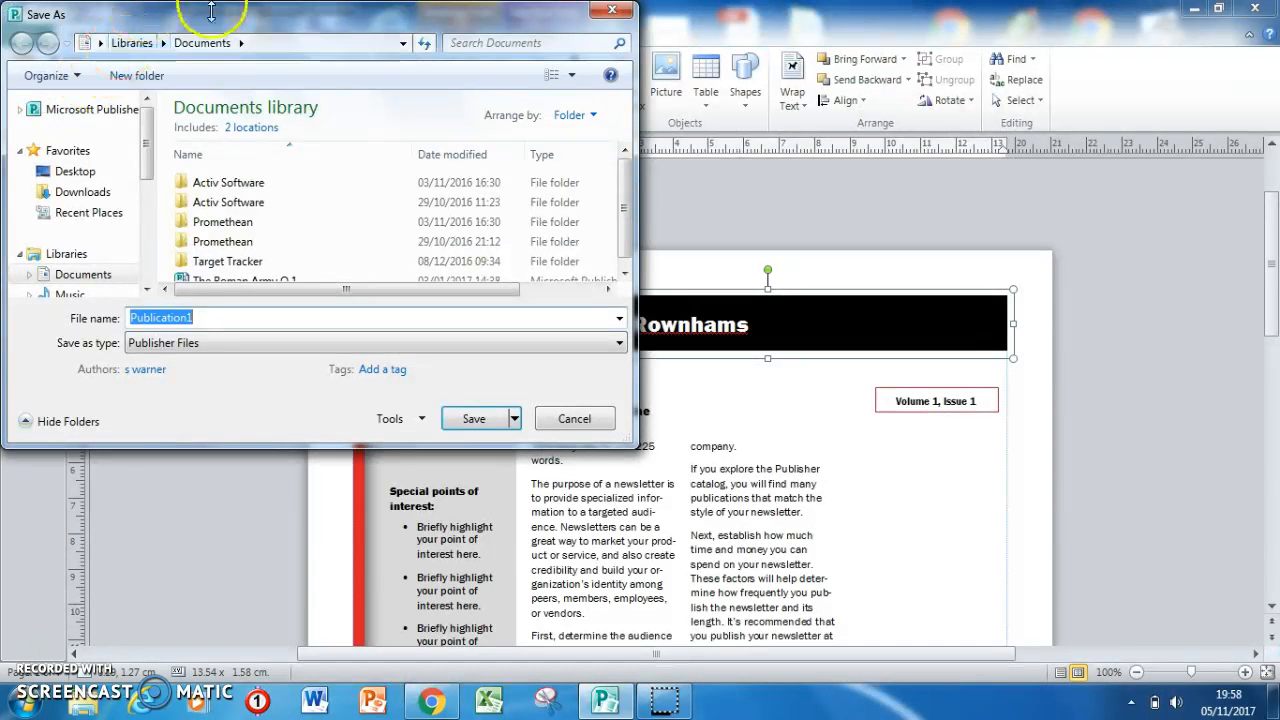
click(218, 44)
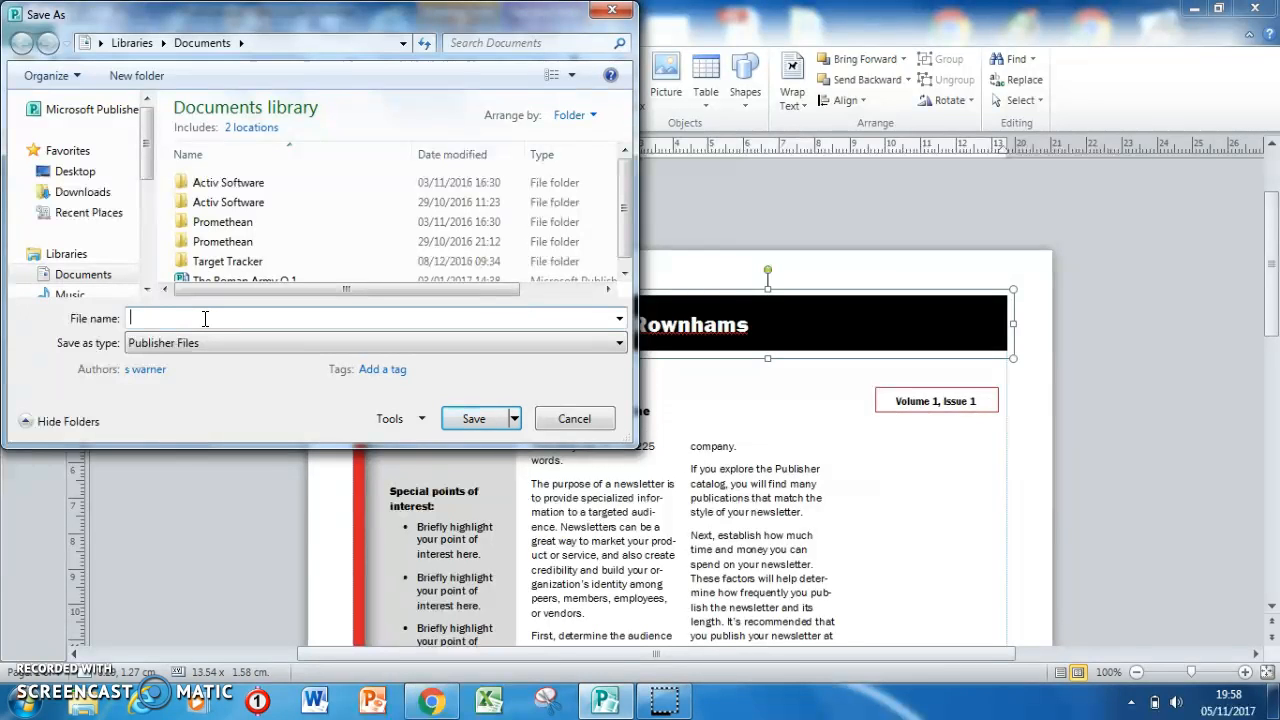
text(An)
text(glo news[pap)
text(p)
click(462, 418)
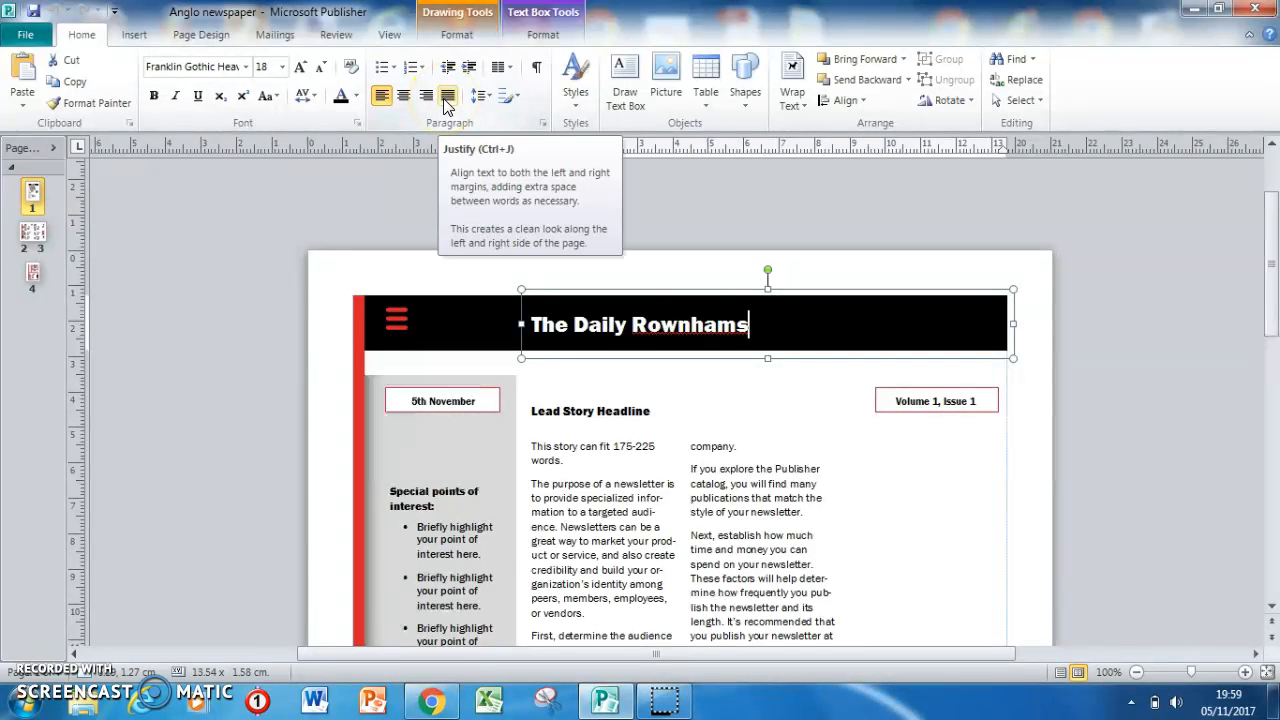
Justify all of the lead story text across its linked columns on page 1.
click(1136, 672)
click(1137, 672)
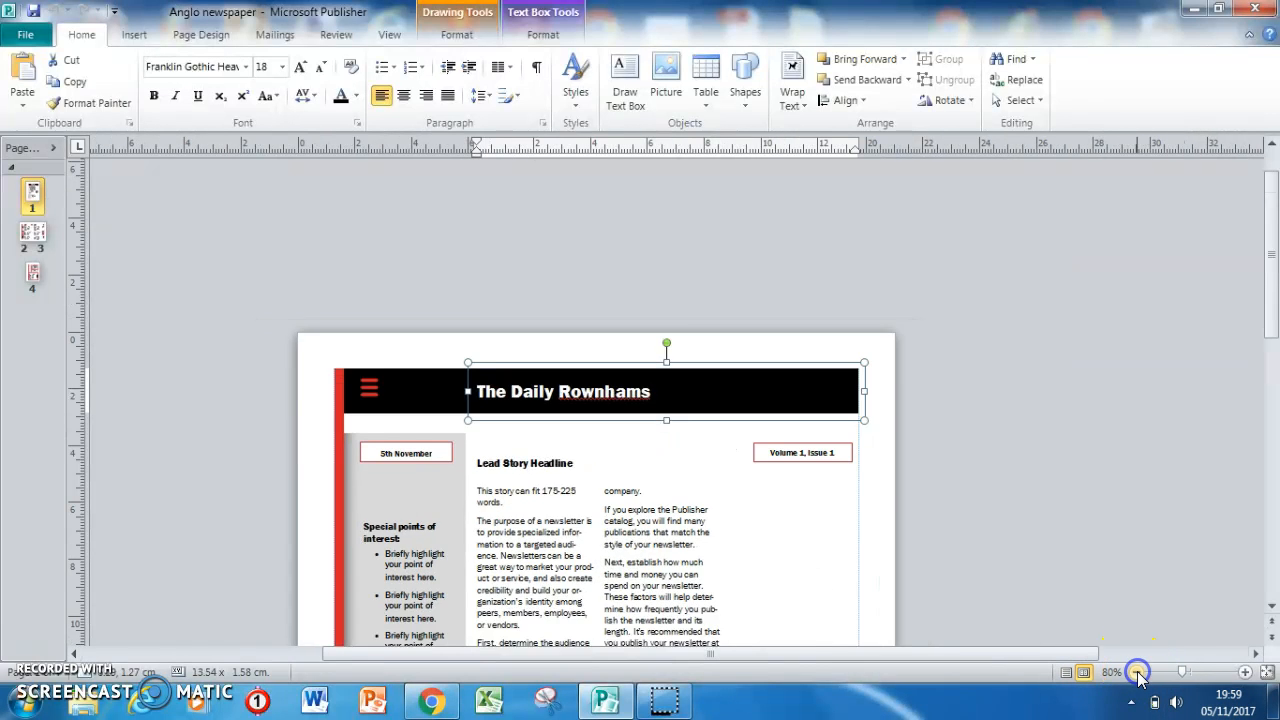
click(1137, 672)
click(1137, 672)
click(1137, 672)
drag(1272, 312, 1272, 410)
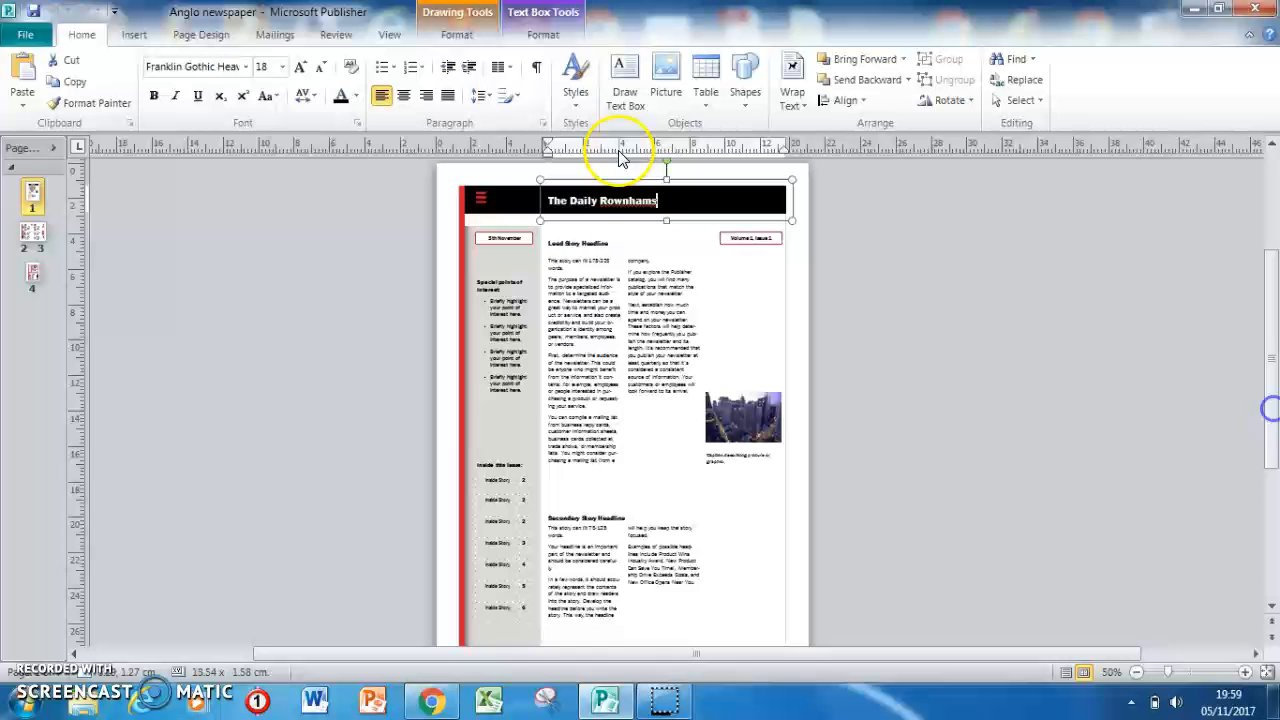
click(553, 265)
key(ctrl+a)
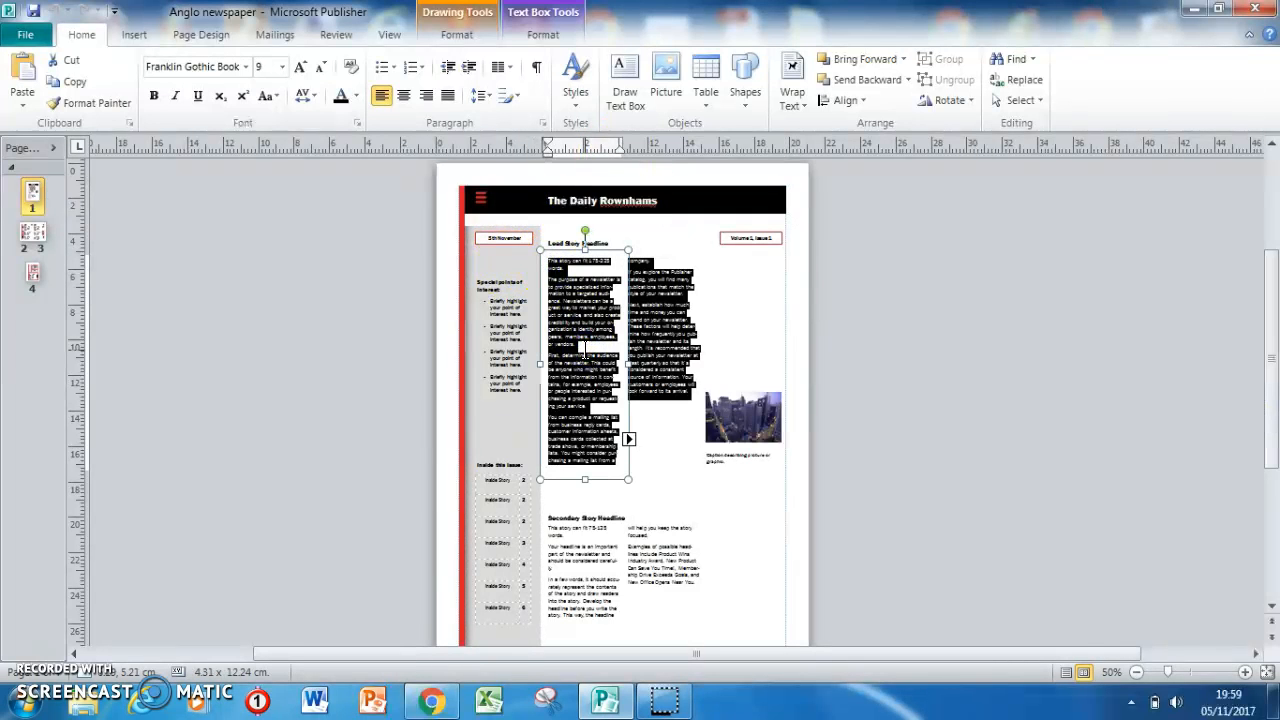
click(445, 98)
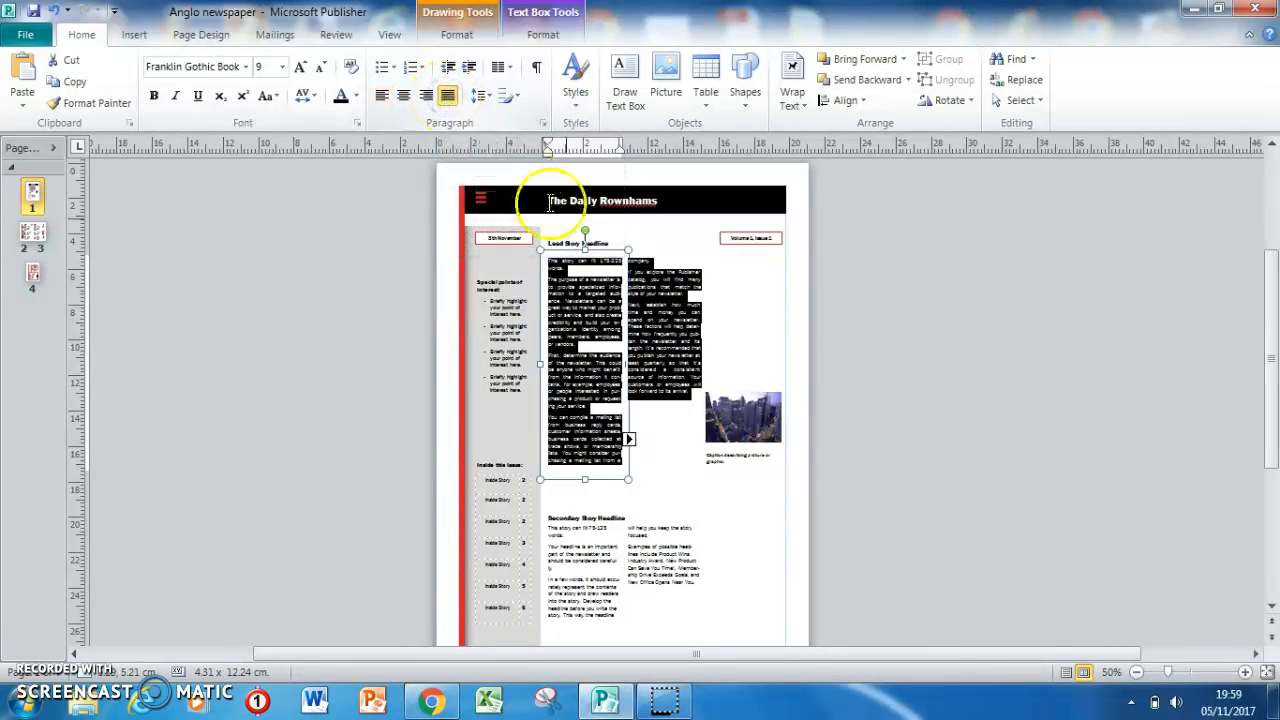
click(1245, 672)
click(1245, 672)
click(858, 494)
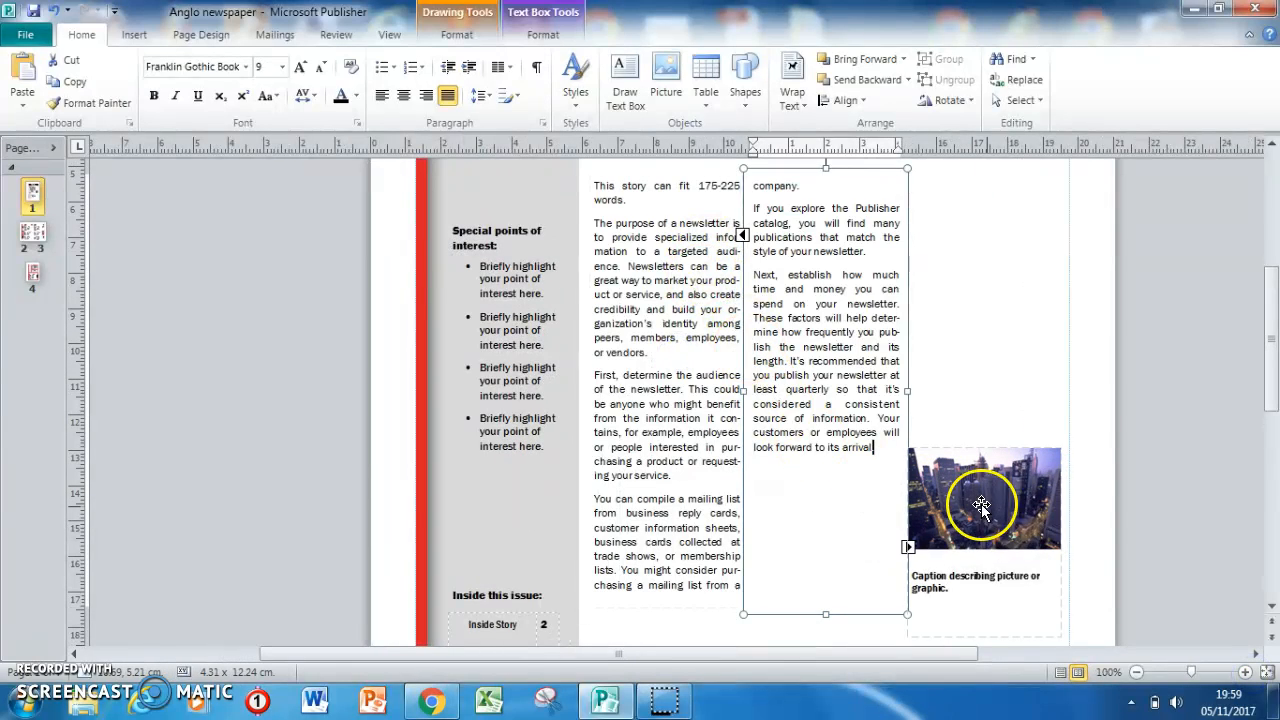
click(1086, 505)
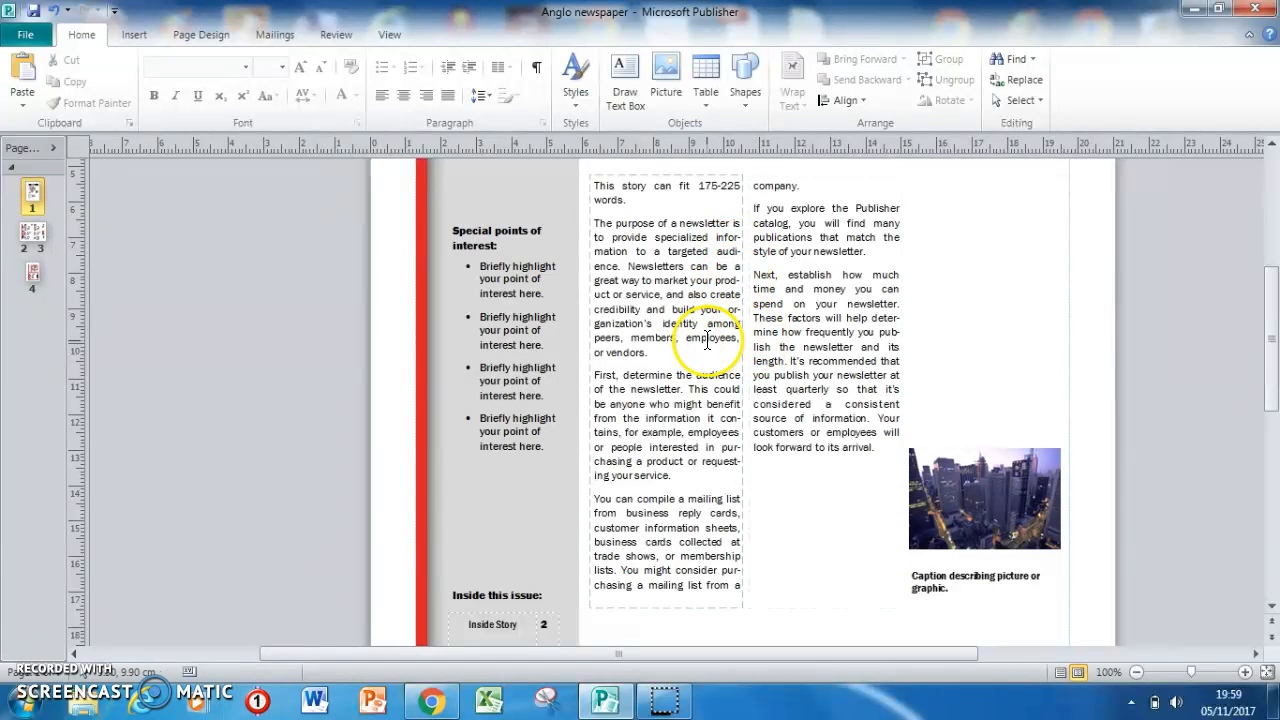
Try centred, left and justified alignment on the whole lead story text, ending with left alignment.
click(659, 174)
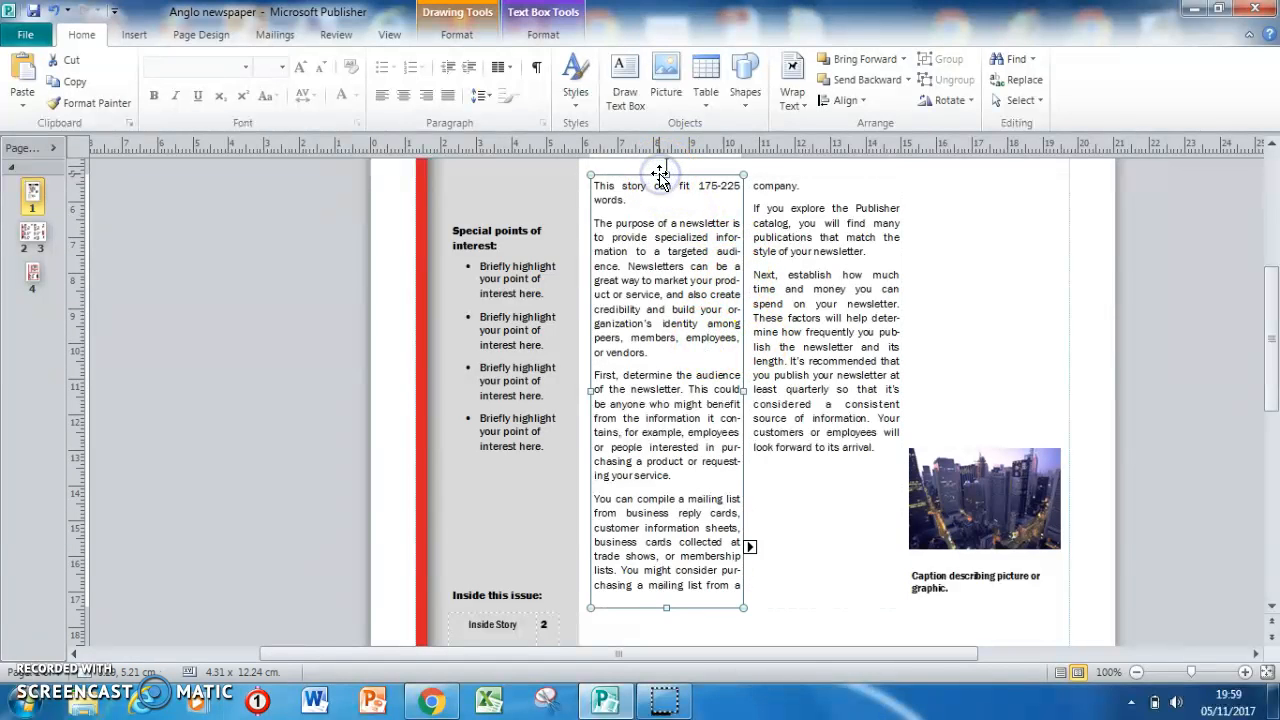
click(677, 230)
key(ctrl+a)
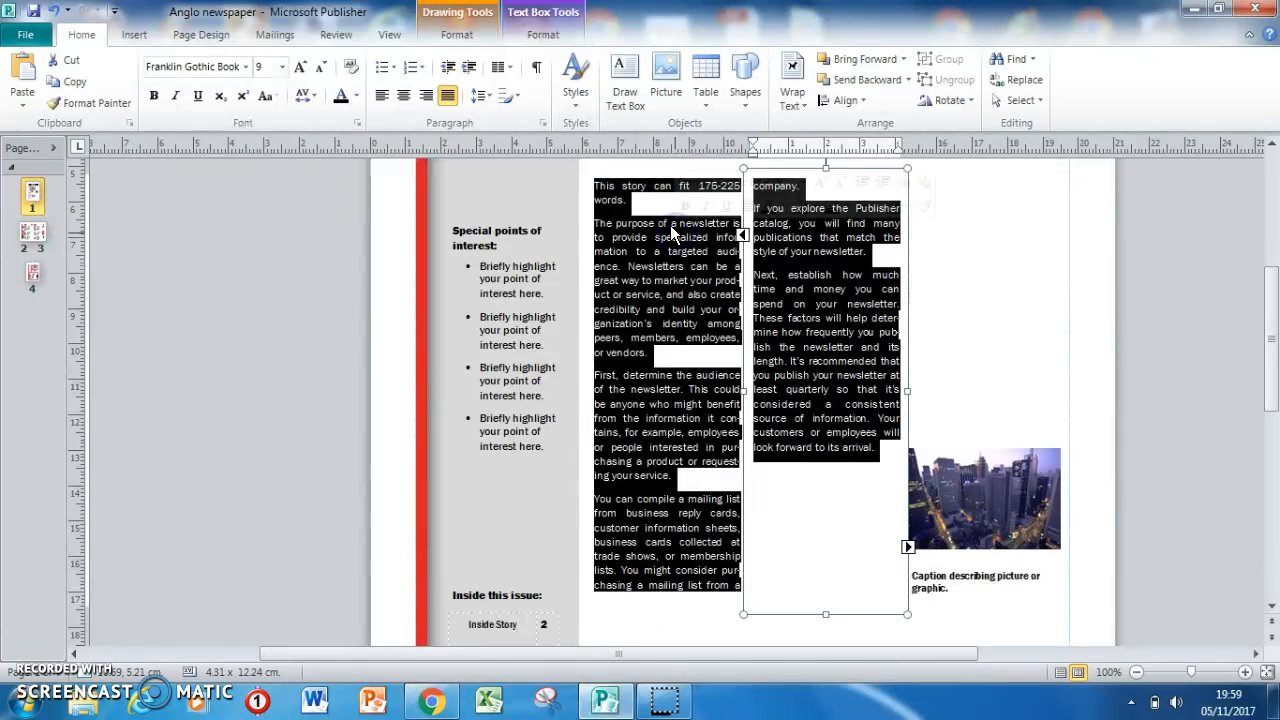
click(404, 95)
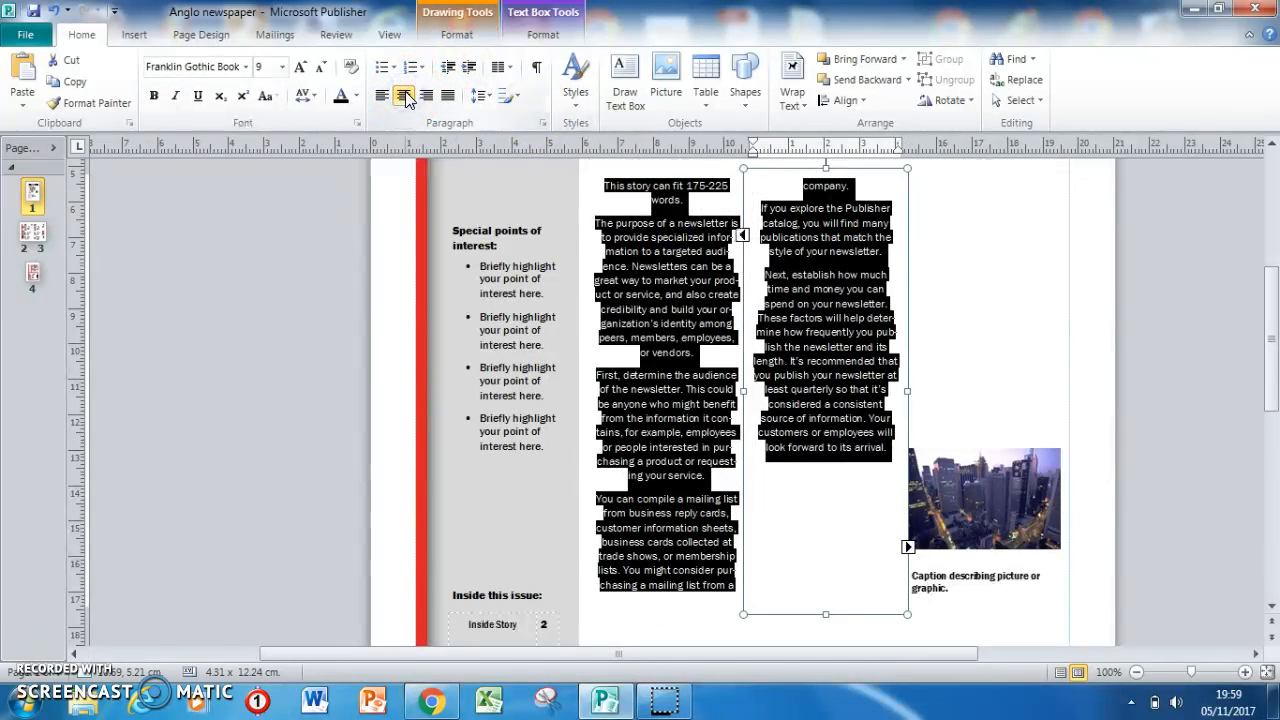
click(381, 94)
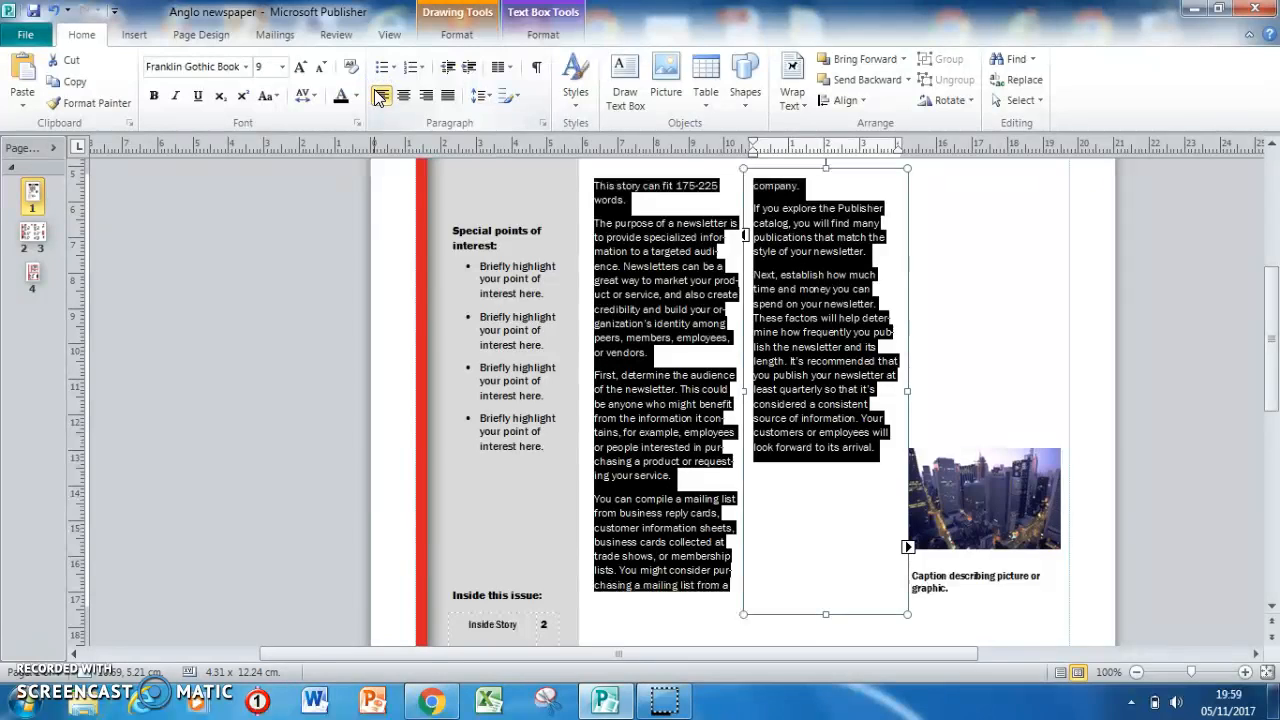
click(451, 103)
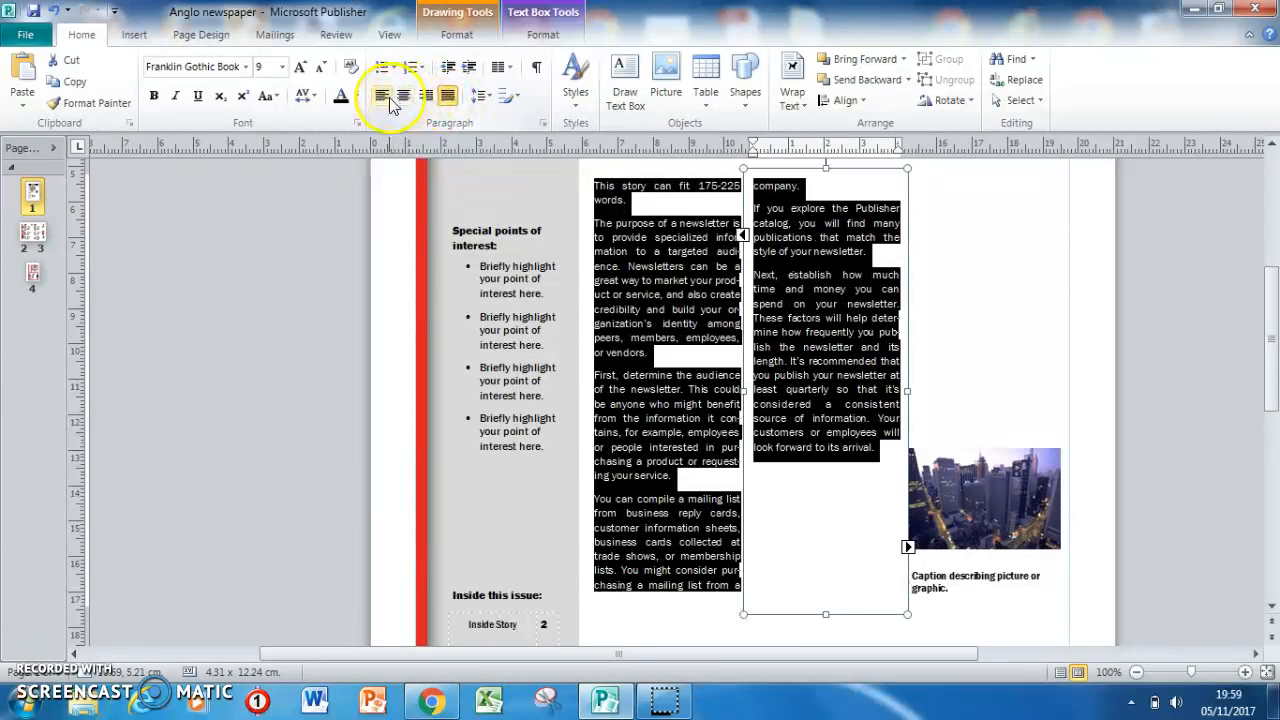
click(381, 95)
click(718, 230)
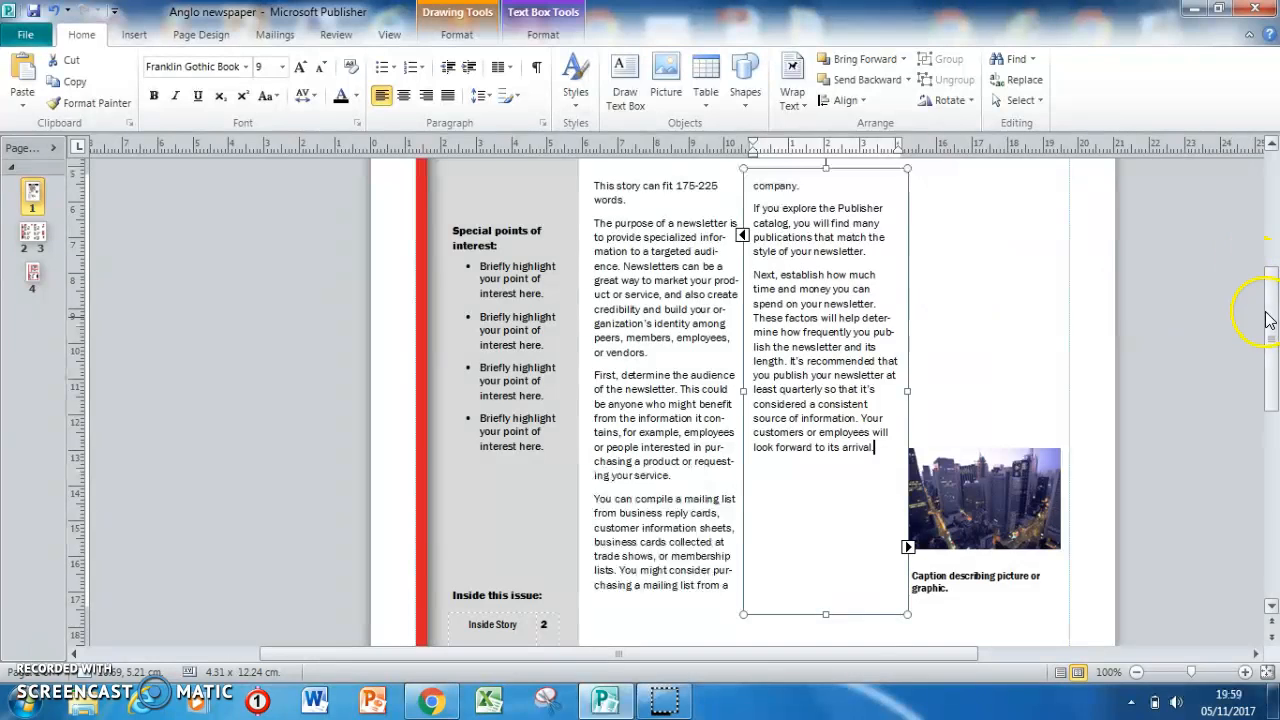
Delete the grouped city picture and its caption beside the lead story.
drag(1269, 345, 1265, 299)
click(988, 389)
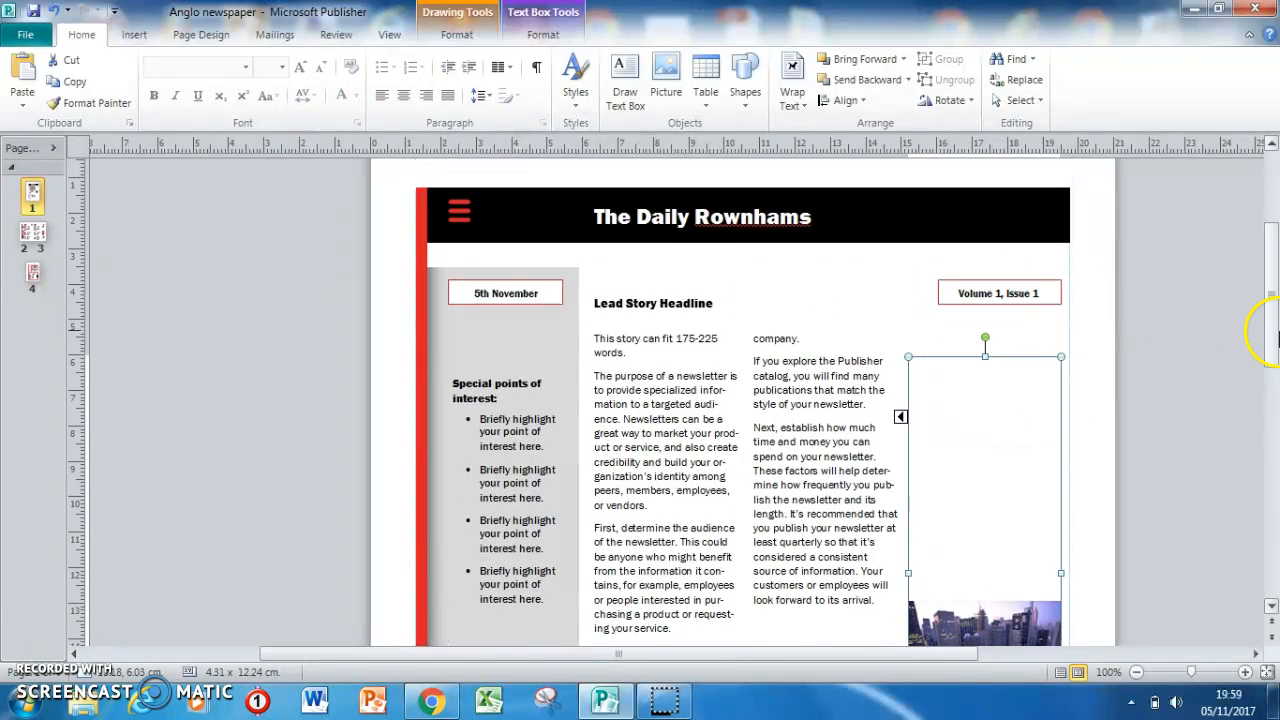
scroll(985, 420, down, 3)
click(968, 436)
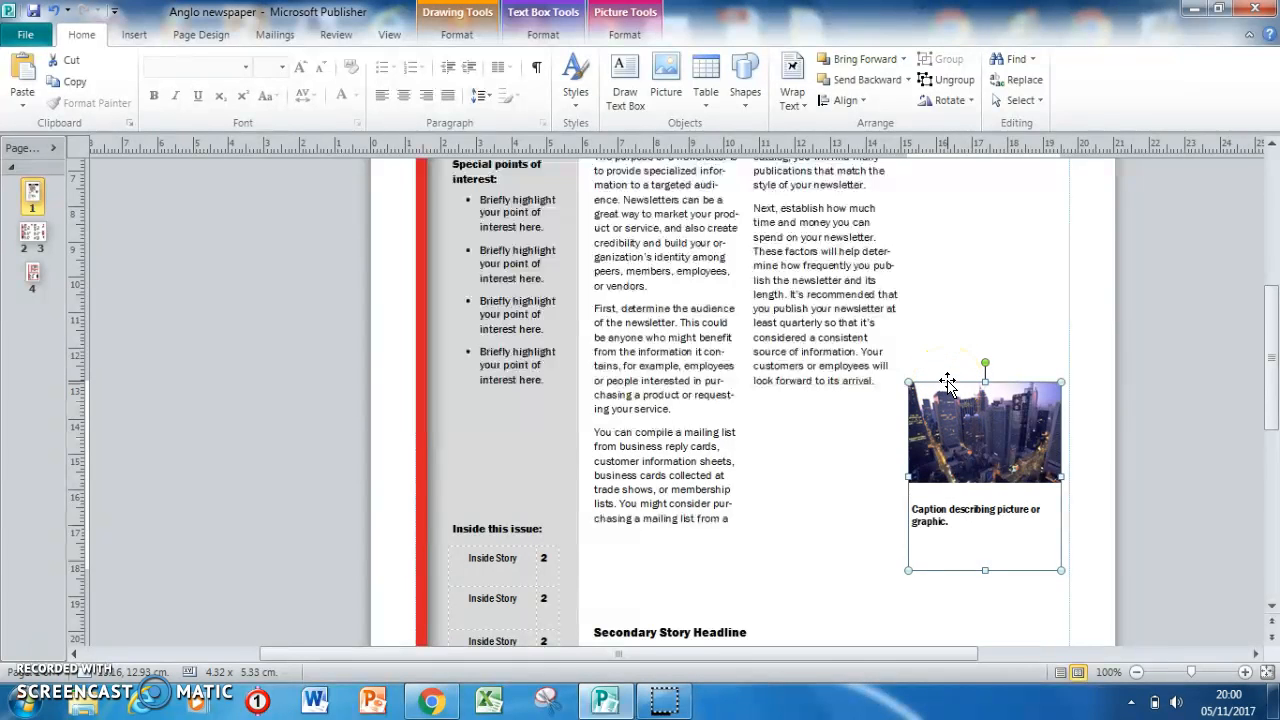
right_click(947, 384)
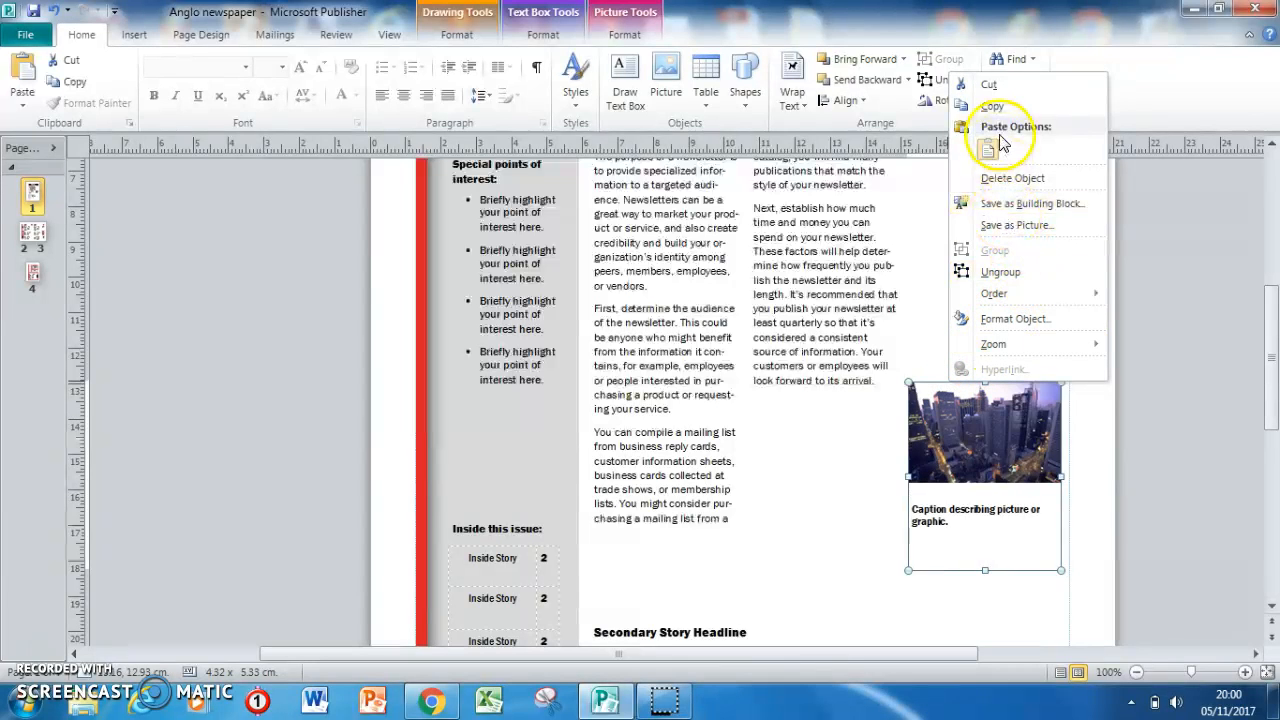
click(1006, 182)
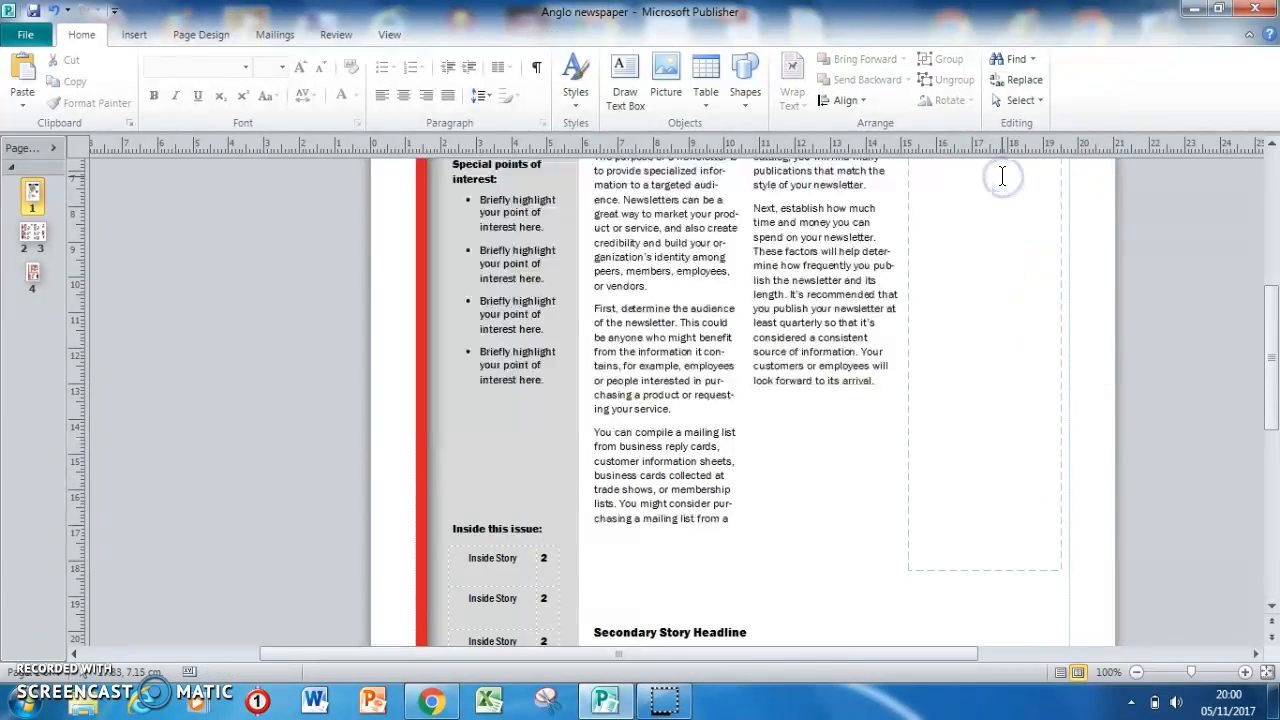
click(872, 457)
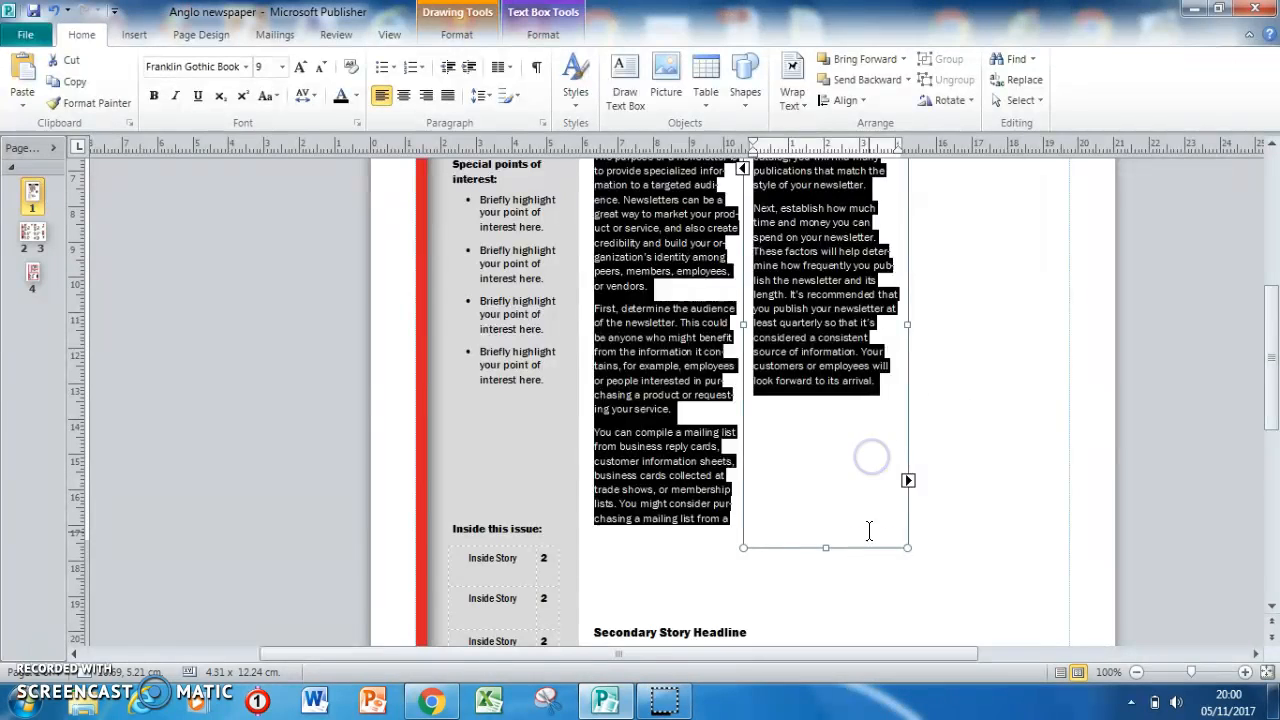
click(875, 583)
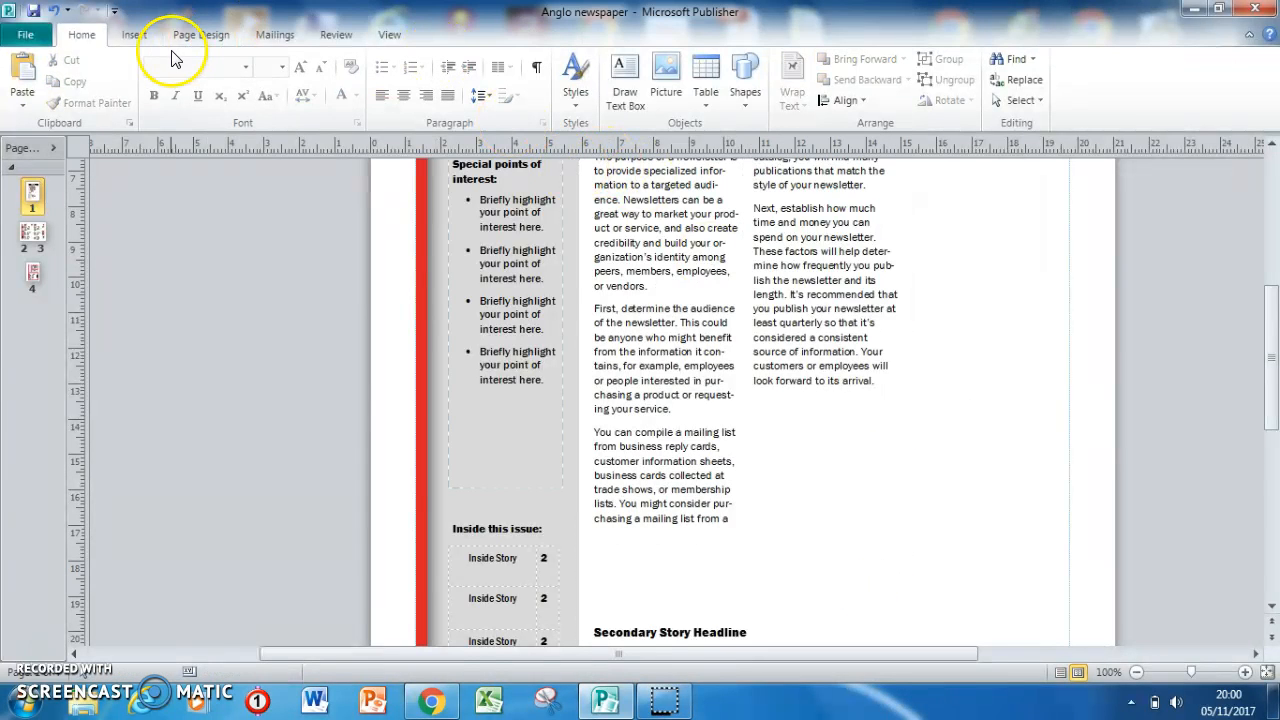
Insert a picture placeholder and move it directly below the text in the lead story's second column.
click(116, 37)
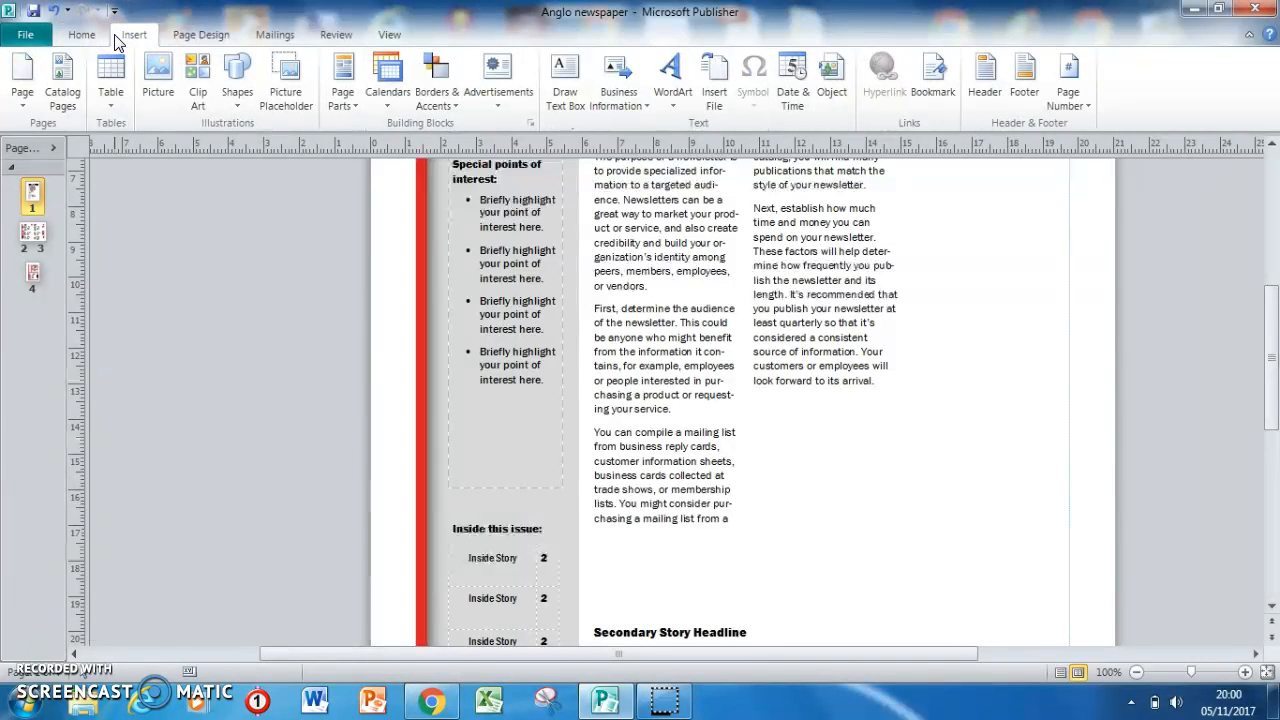
click(290, 85)
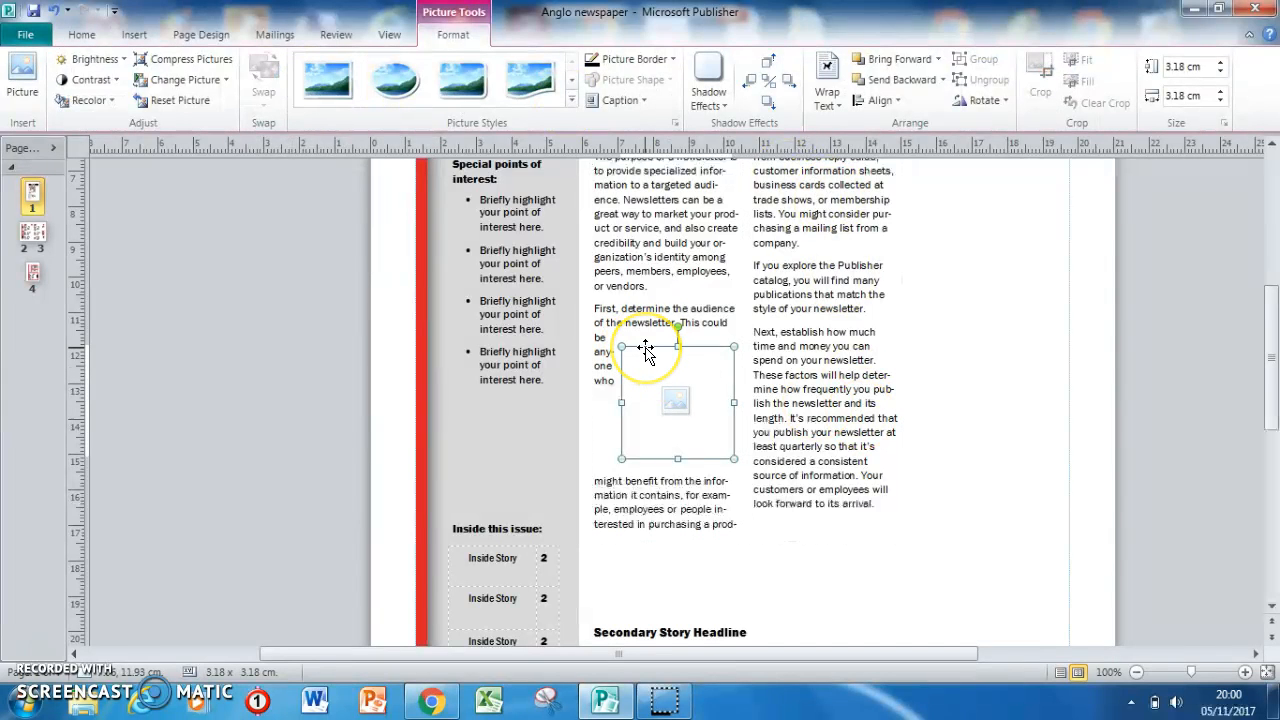
drag(646, 350, 786, 400)
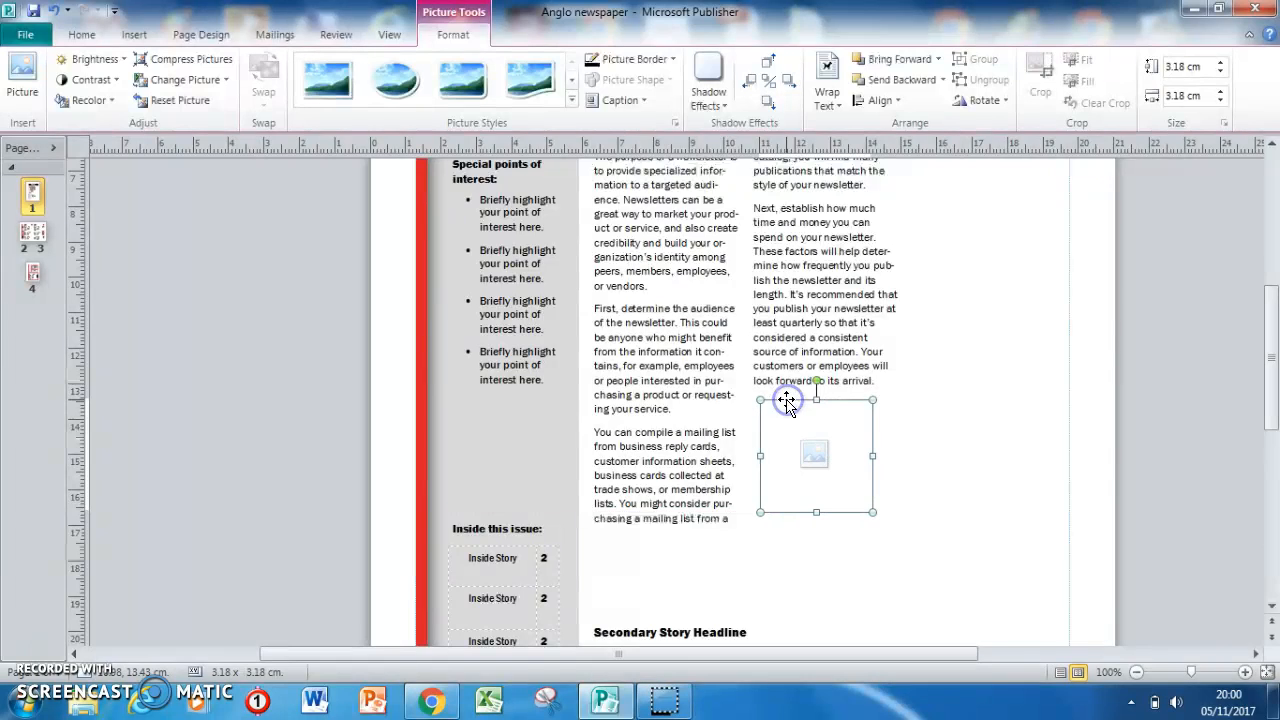
click(784, 437)
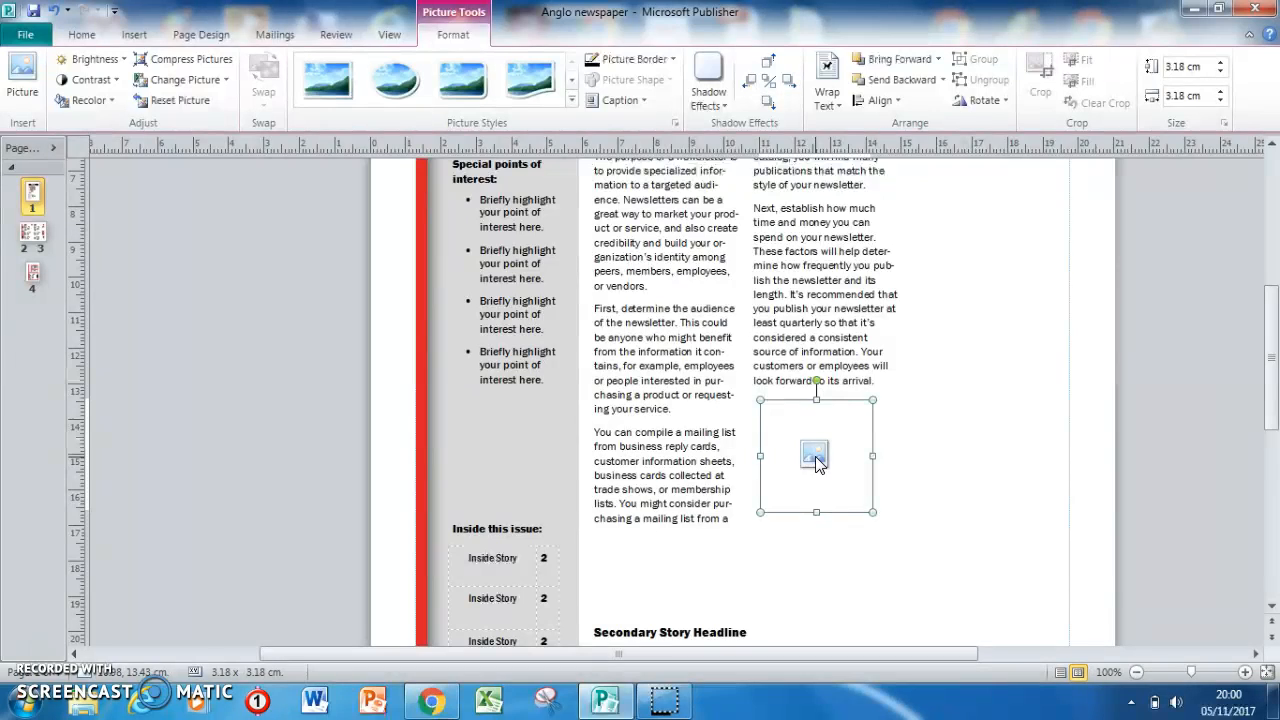
Switch to Chrome and search Google Images for "Anglo saxon".
click(450, 703)
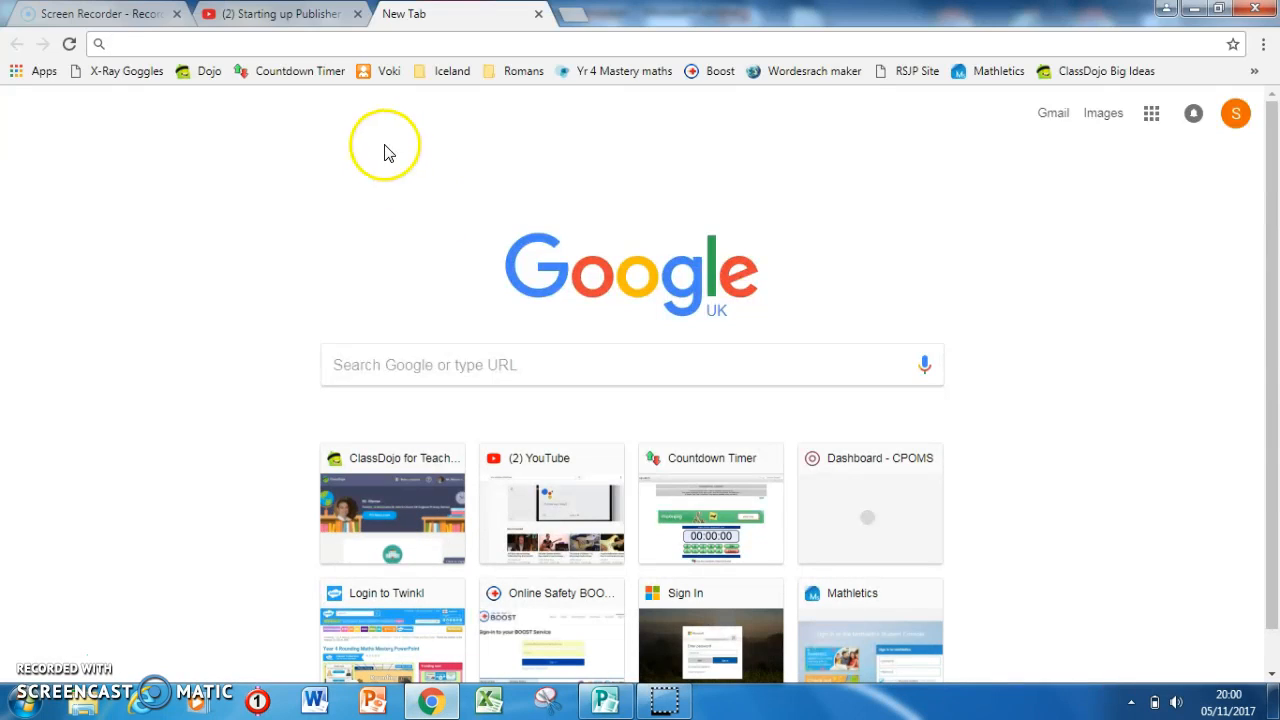
text(Anglo saxon activities)
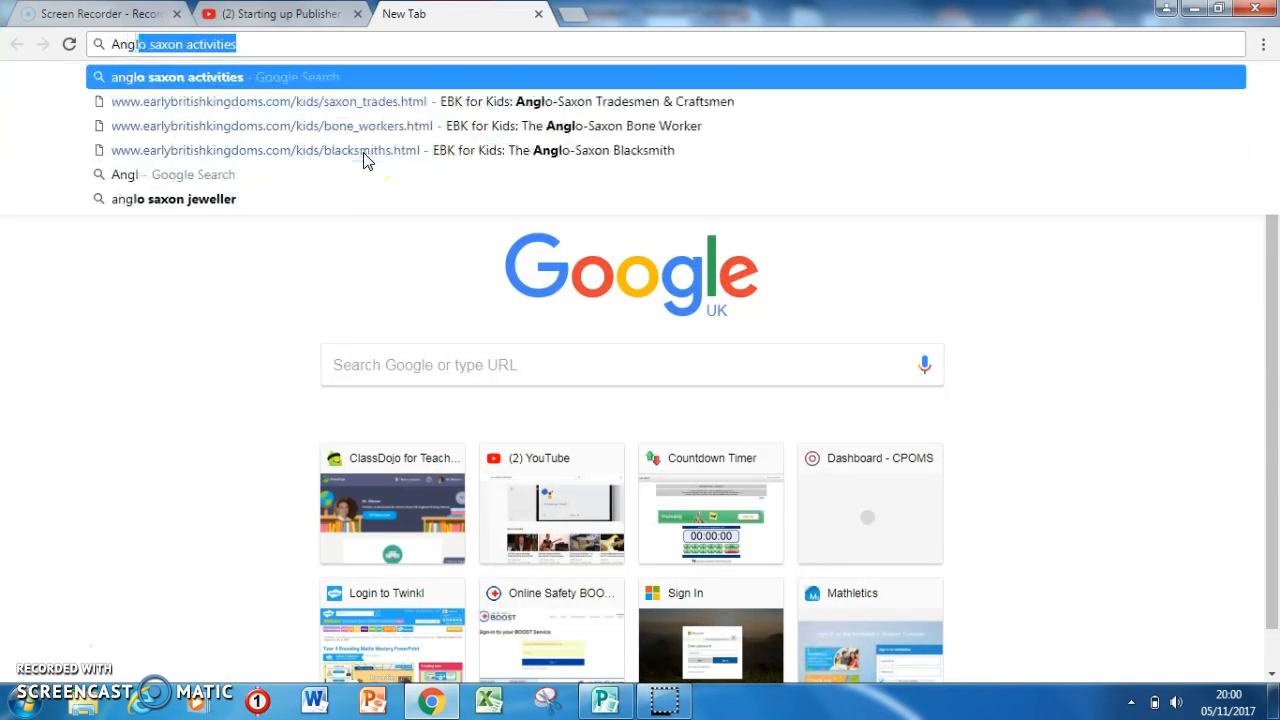
key(End)
key(BackSpace)
key(BackSpace)
key(BackSpace)
key(BackSpace)
key(BackSpace)
key(BackSpace)
key(BackSpace)
key(BackSpace)
key(BackSpace)
key(BackSpace)
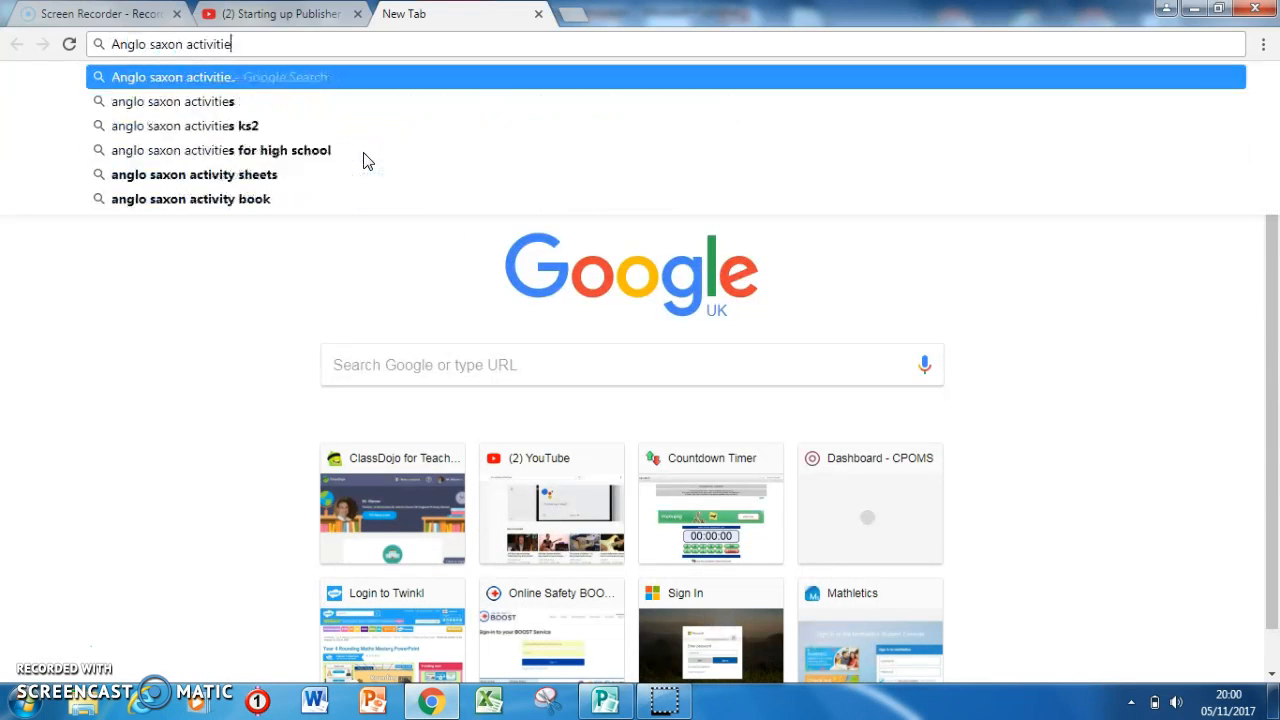
key(Return)
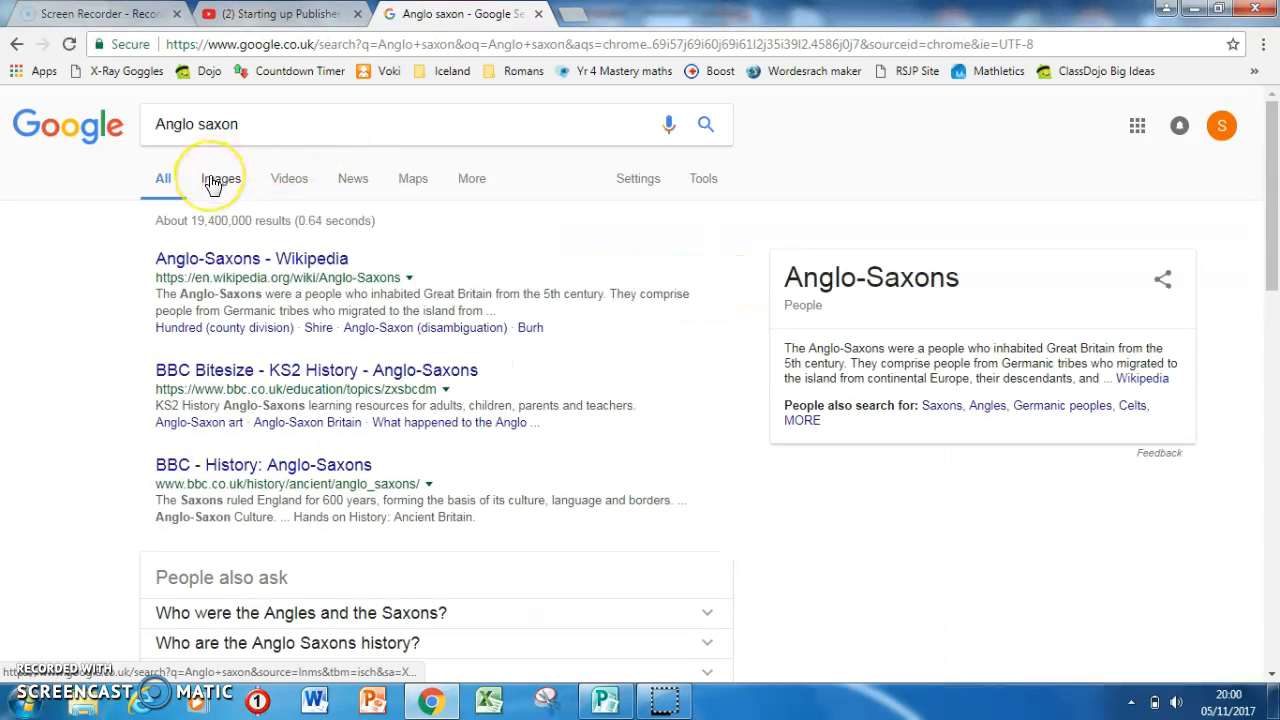
click(213, 185)
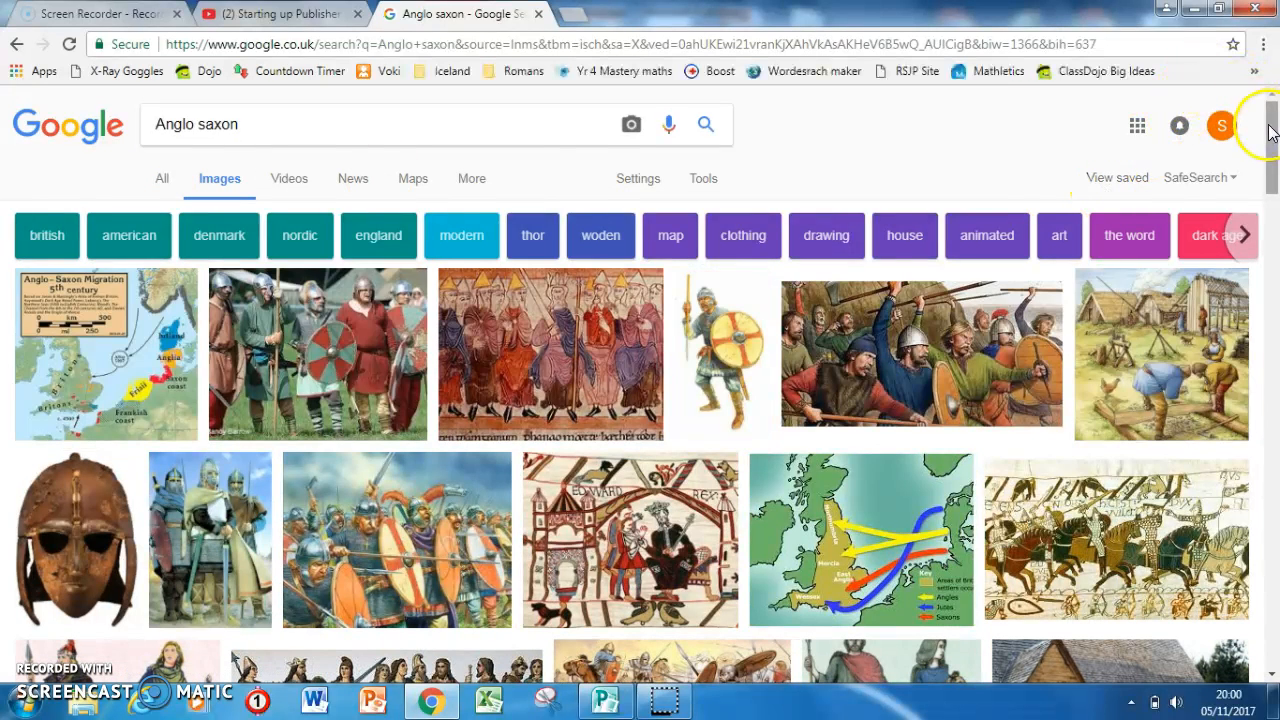
Open the BBC map of Anglo-Saxon settlers from the image results and copy the image.
drag(1271, 134, 1270, 152)
click(895, 355)
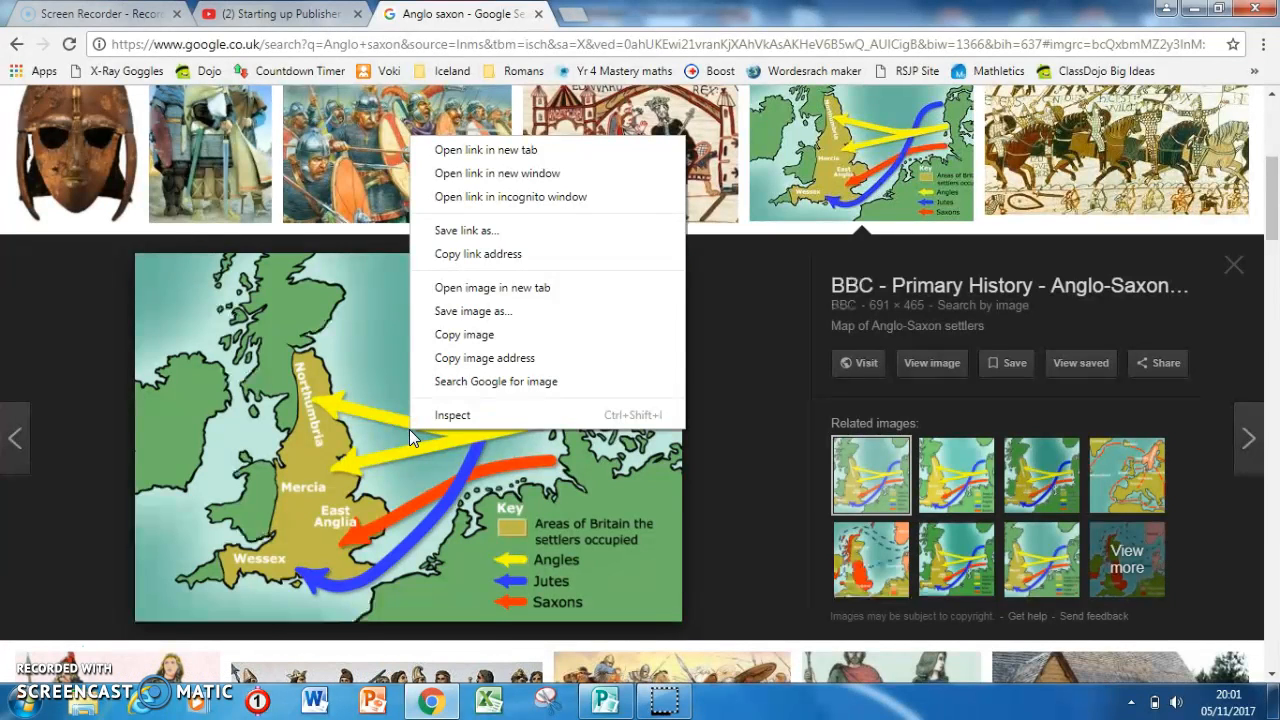
click(1232, 264)
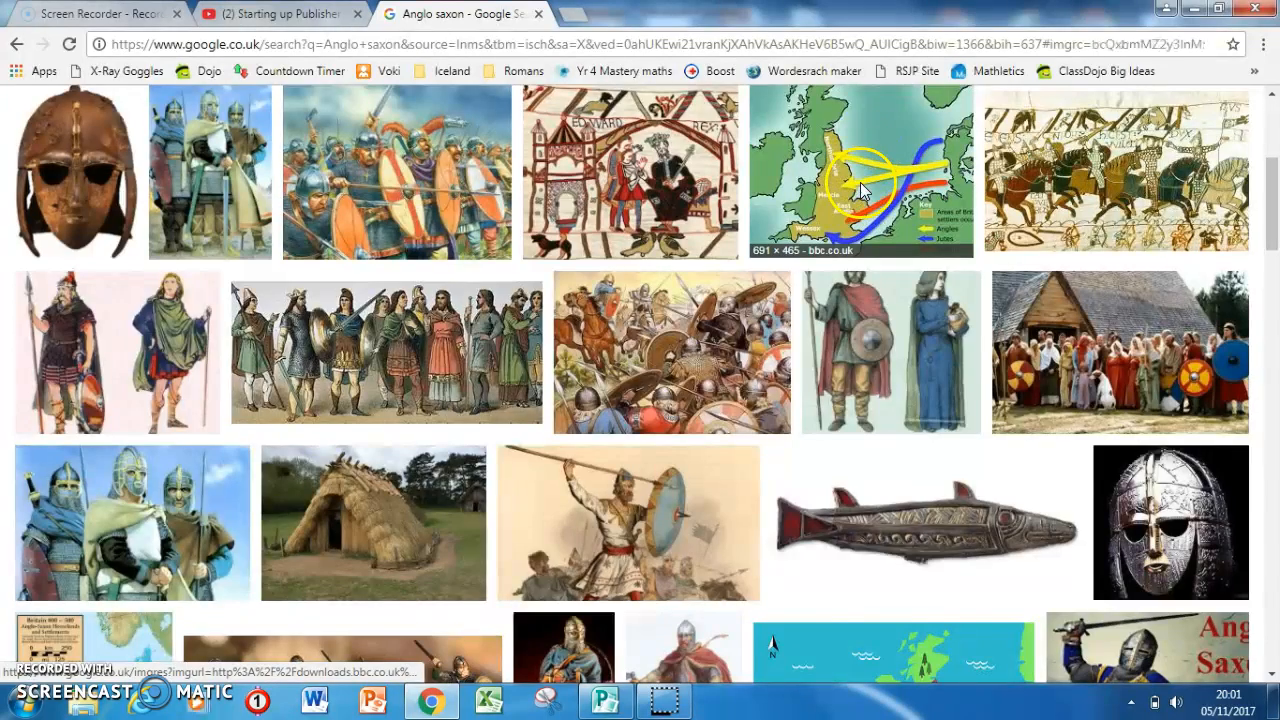
click(861, 192)
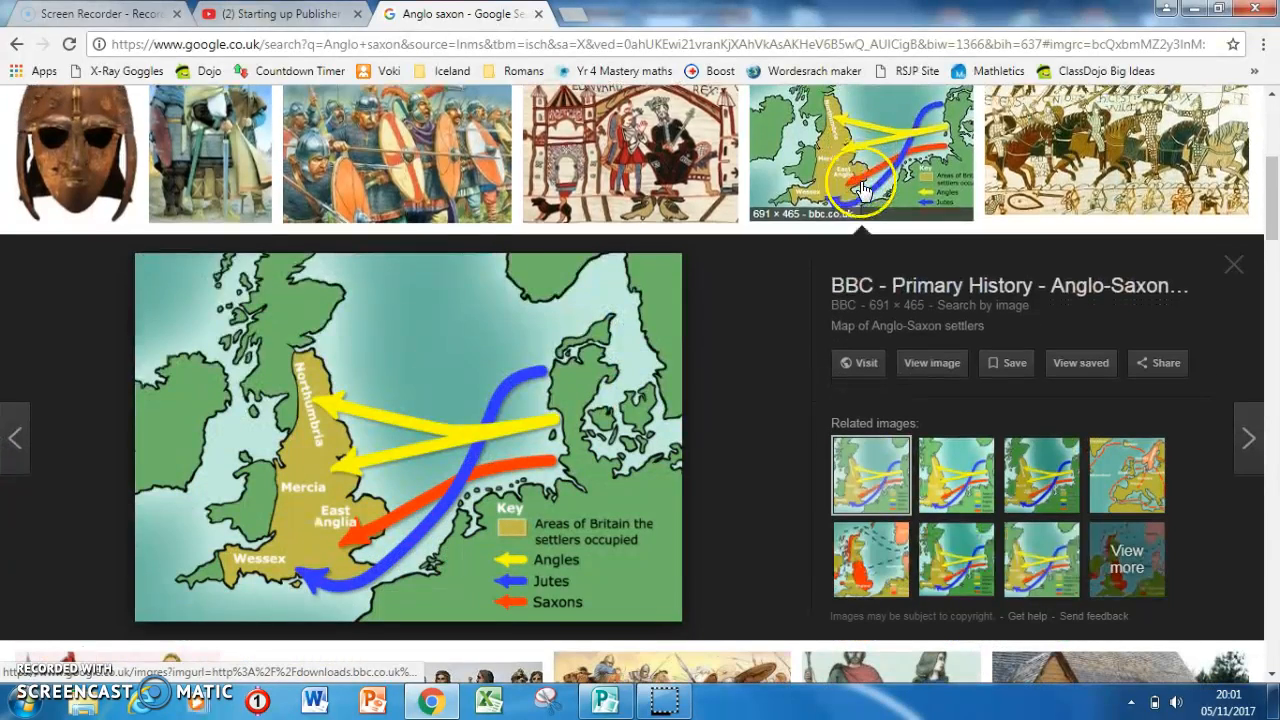
right_click(376, 359)
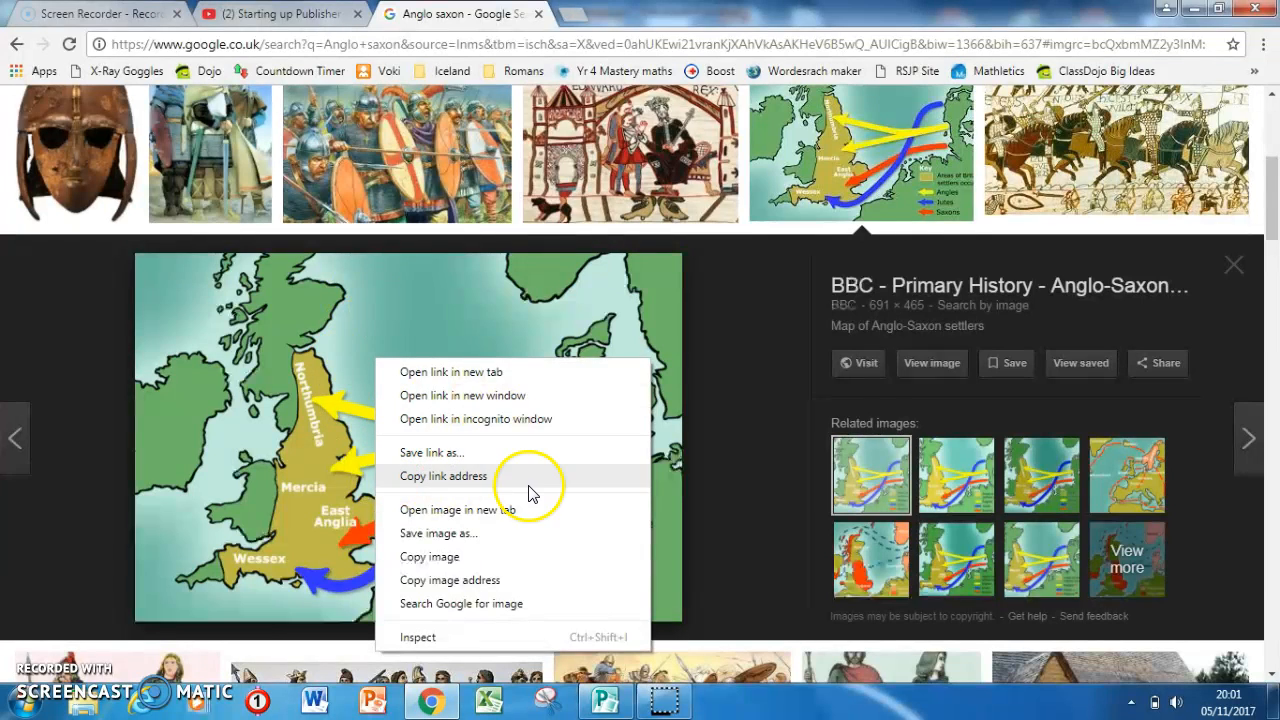
click(453, 563)
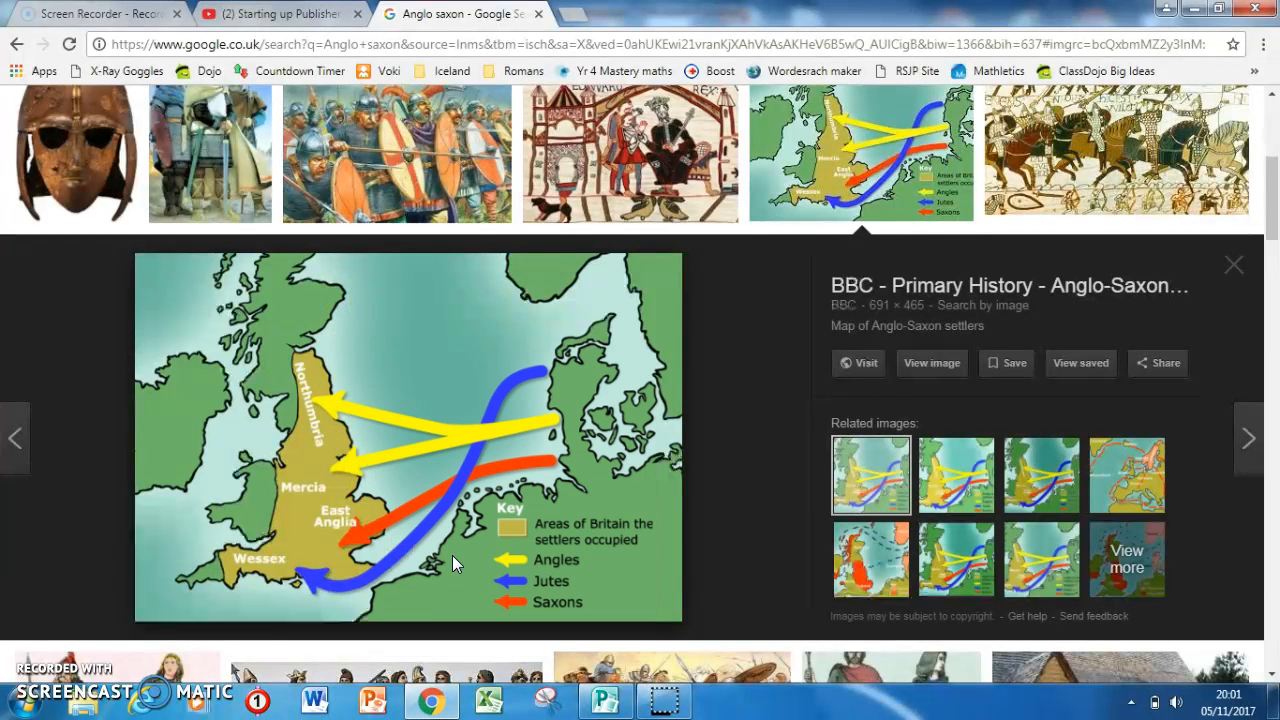
Switch to Publisher and paste the copied map into the picture placeholder below the lead story's second column.
click(604, 697)
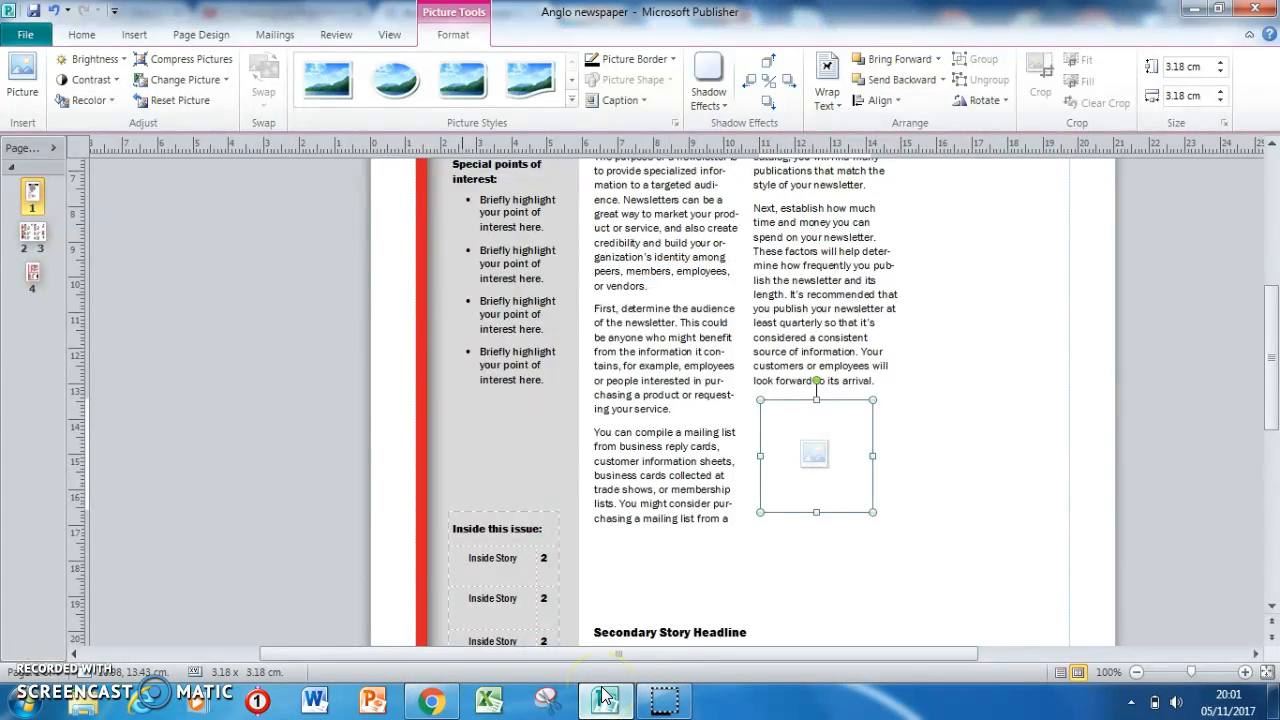
right_click(790, 425)
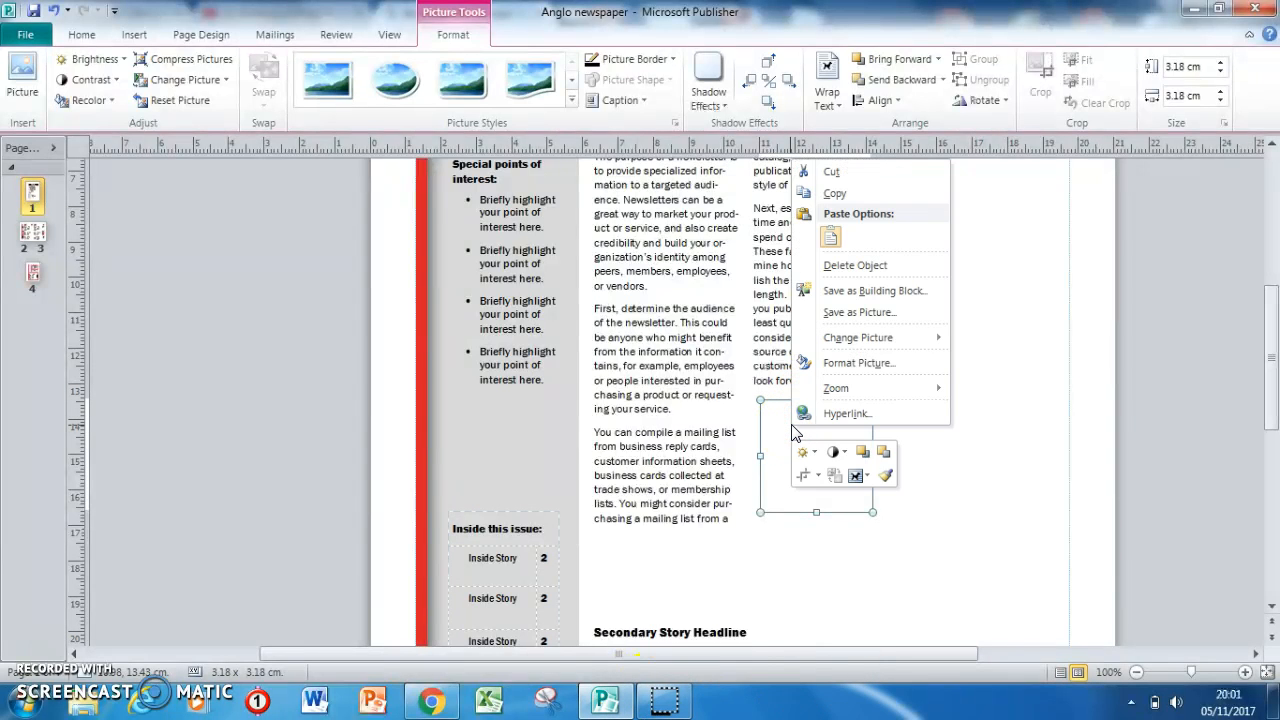
click(828, 238)
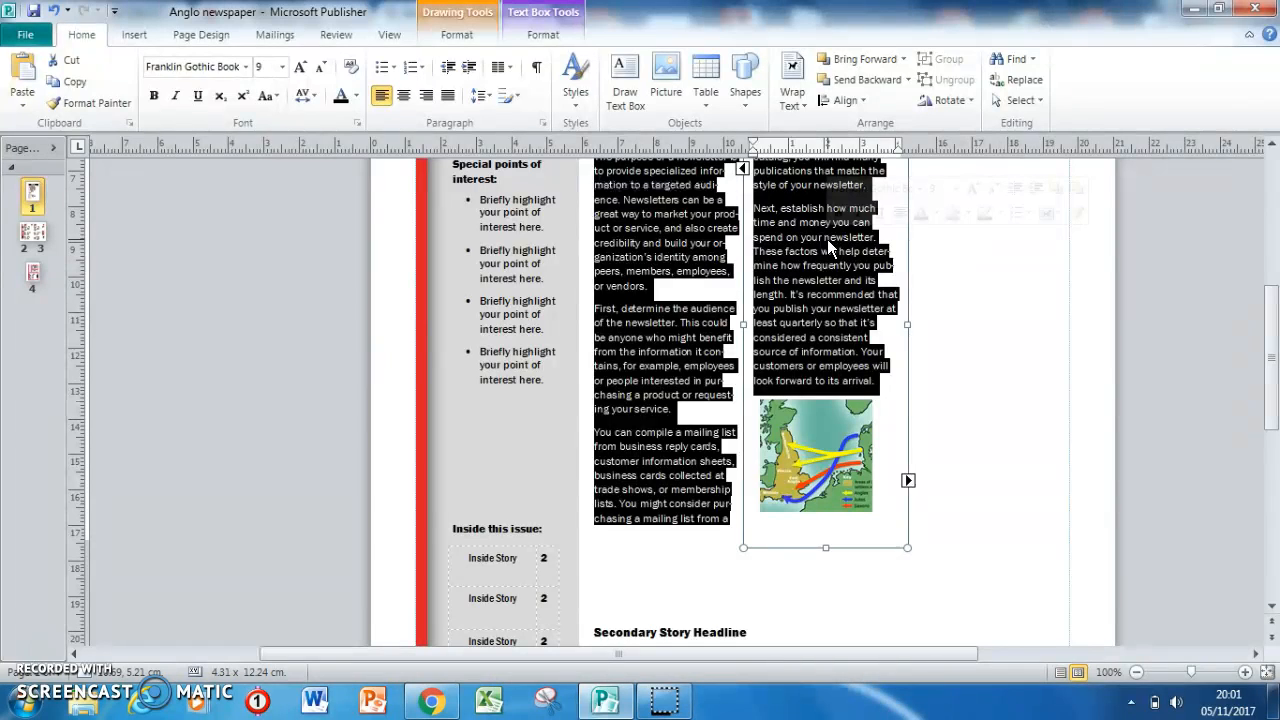
click(805, 490)
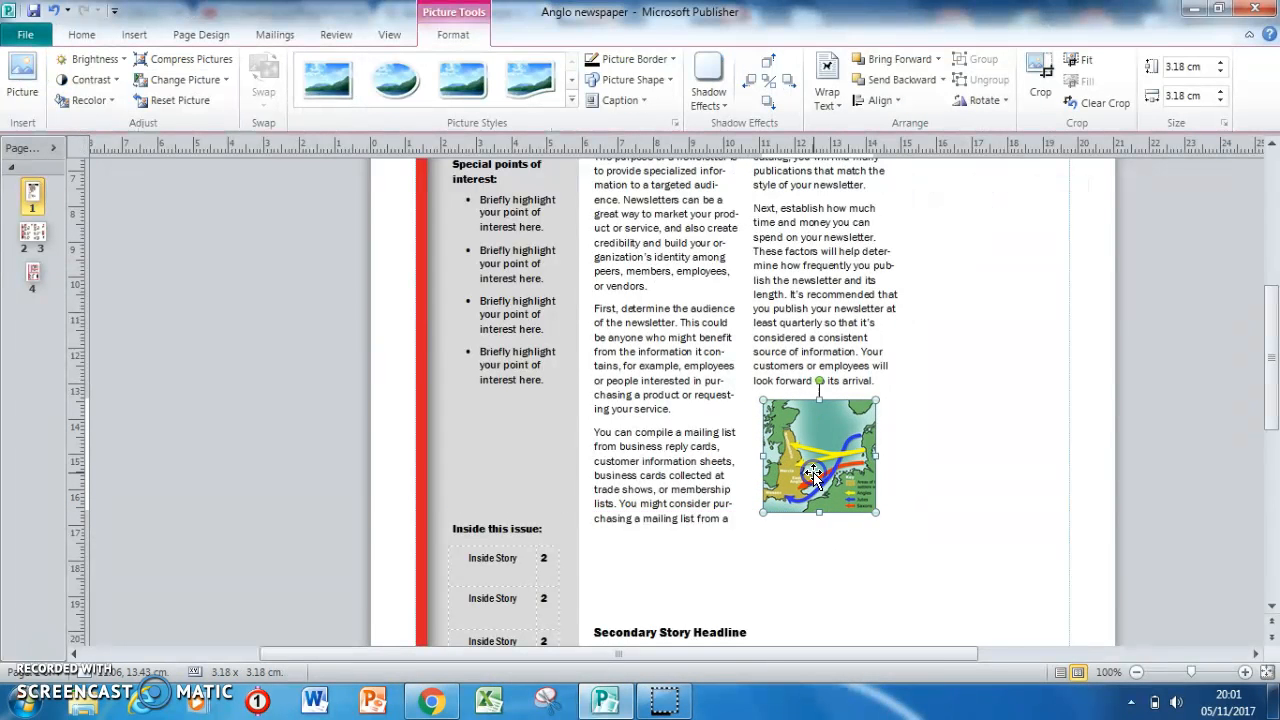
click(816, 539)
click(796, 568)
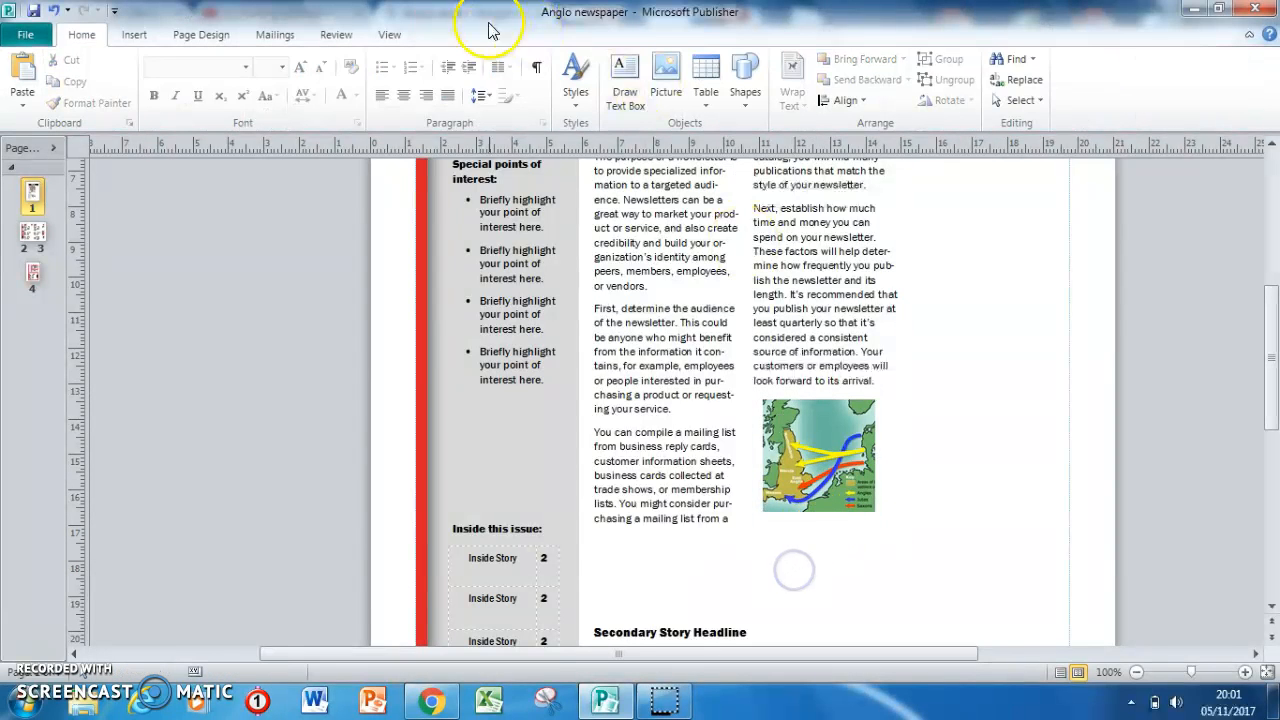
Draw a text box about 3.80 cm wide and 10.15 cm high in the empty space beside the lead story's second column.
click(130, 34)
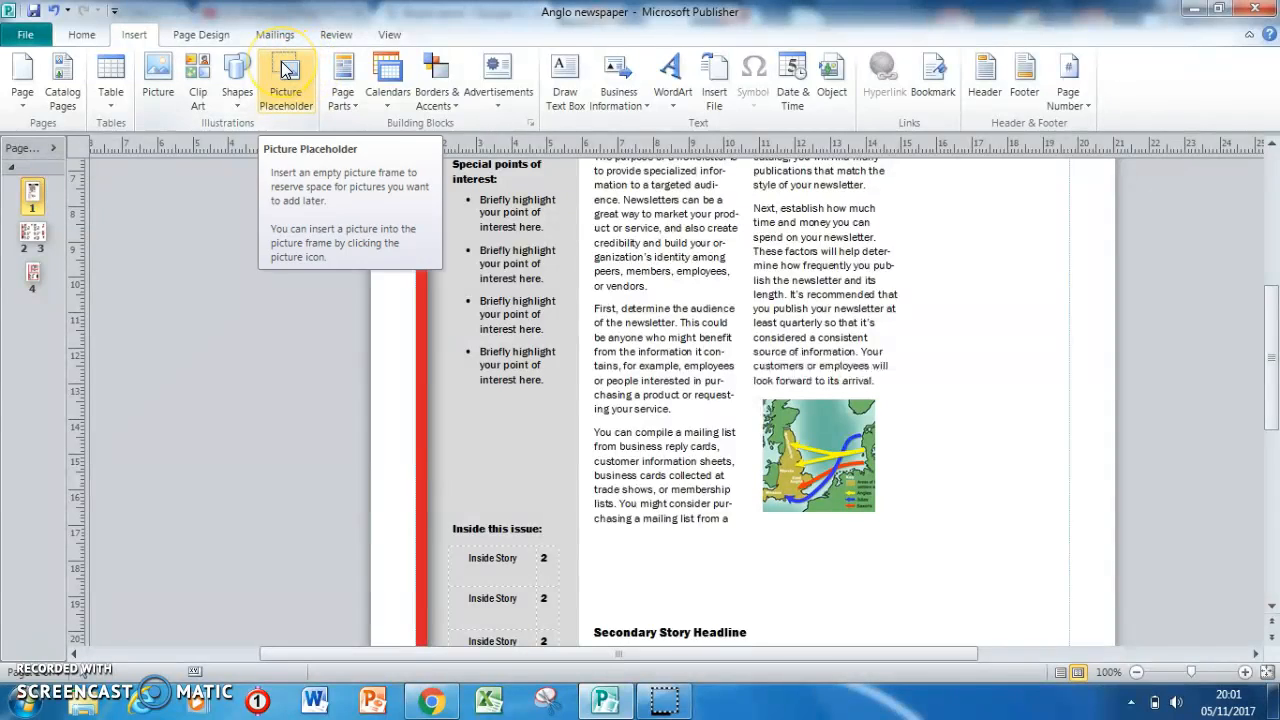
drag(1271, 400, 1274, 364)
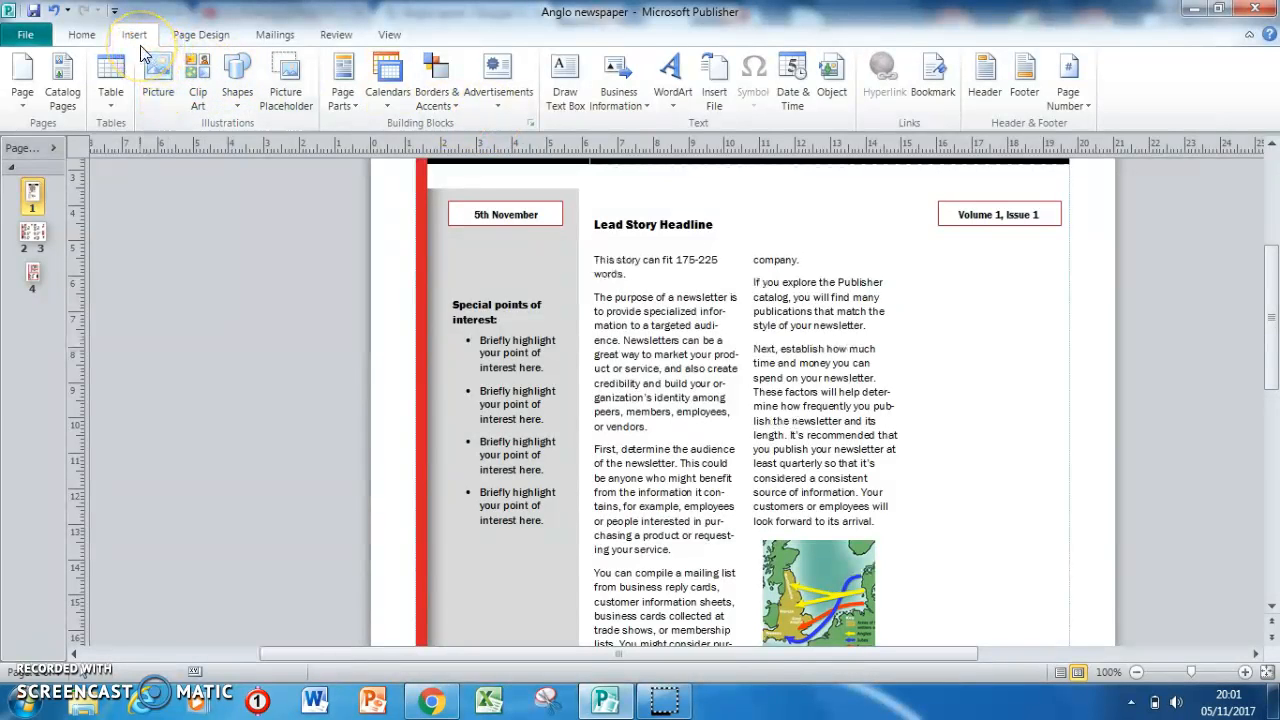
click(566, 78)
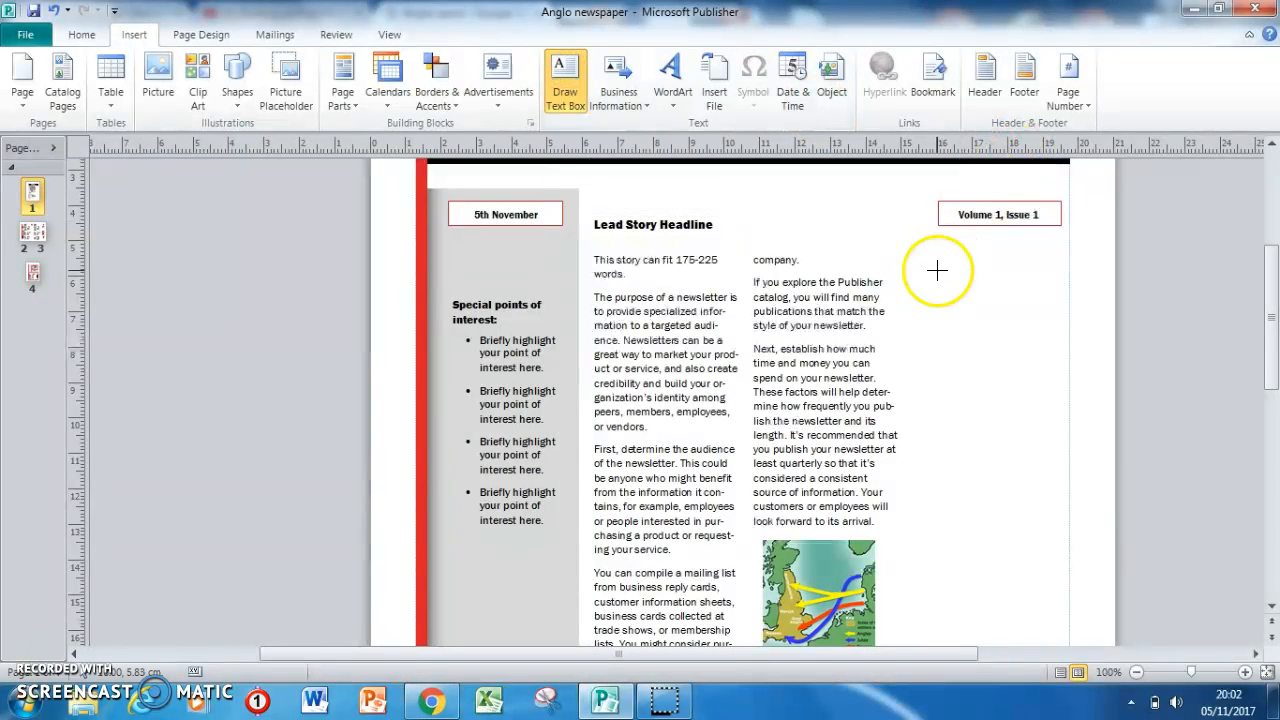
mouse_move(915, 268)
mouse_down()
mouse_move(1069, 283)
mouse_move(1046, 451)
mouse_move(1040, 618)
mouse_move(1052, 625)
mouse_up()
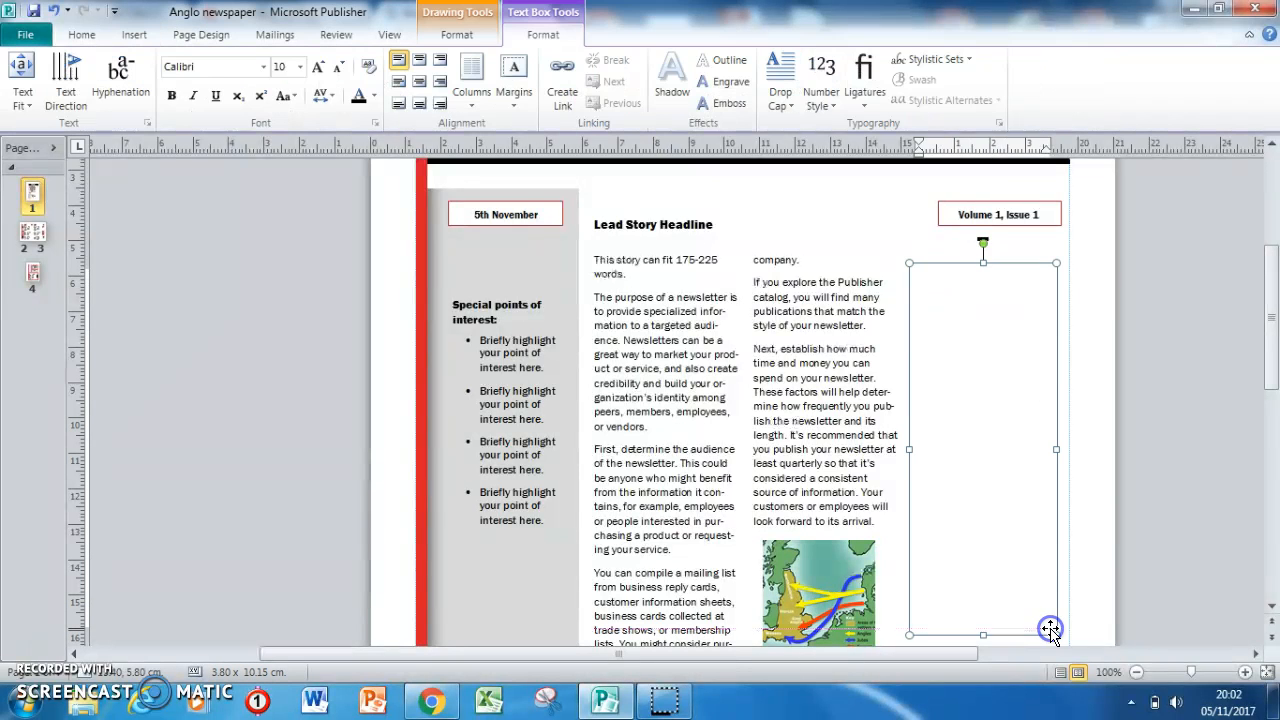
Try a larger indent on the whole lead story text and undo it.
click(786, 362)
key(ctrl+a)
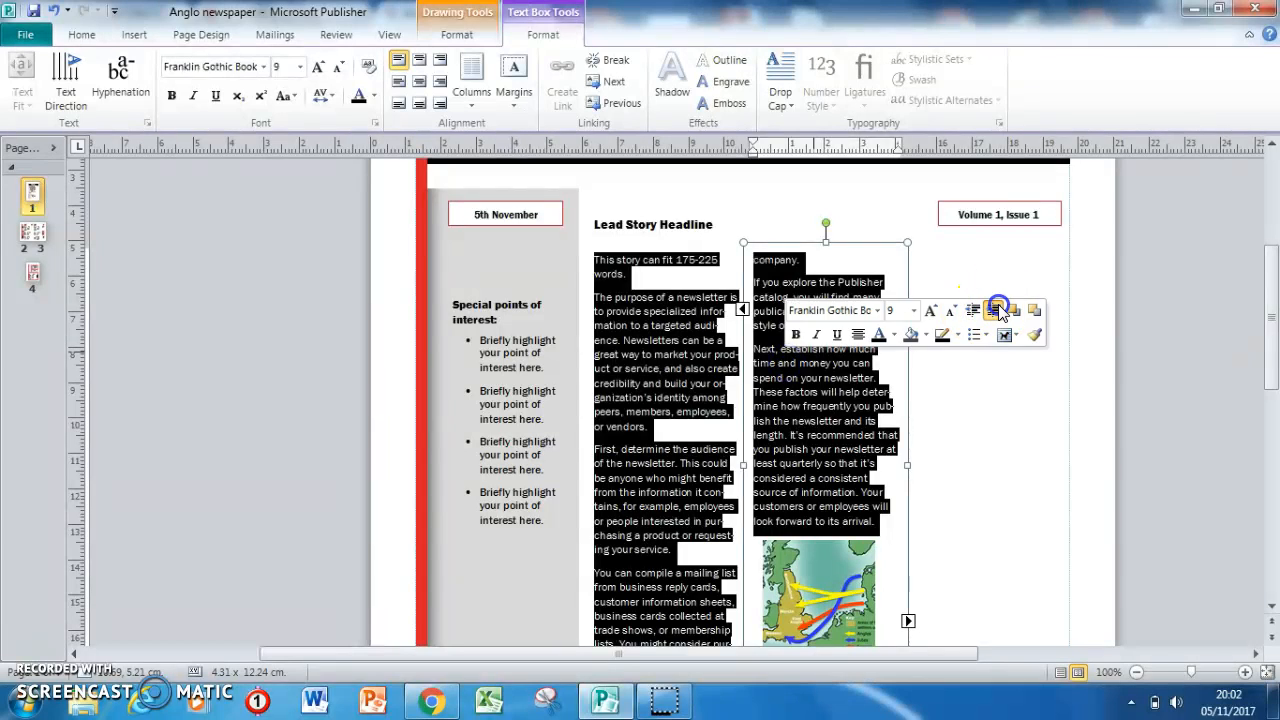
click(1004, 336)
click(985, 262)
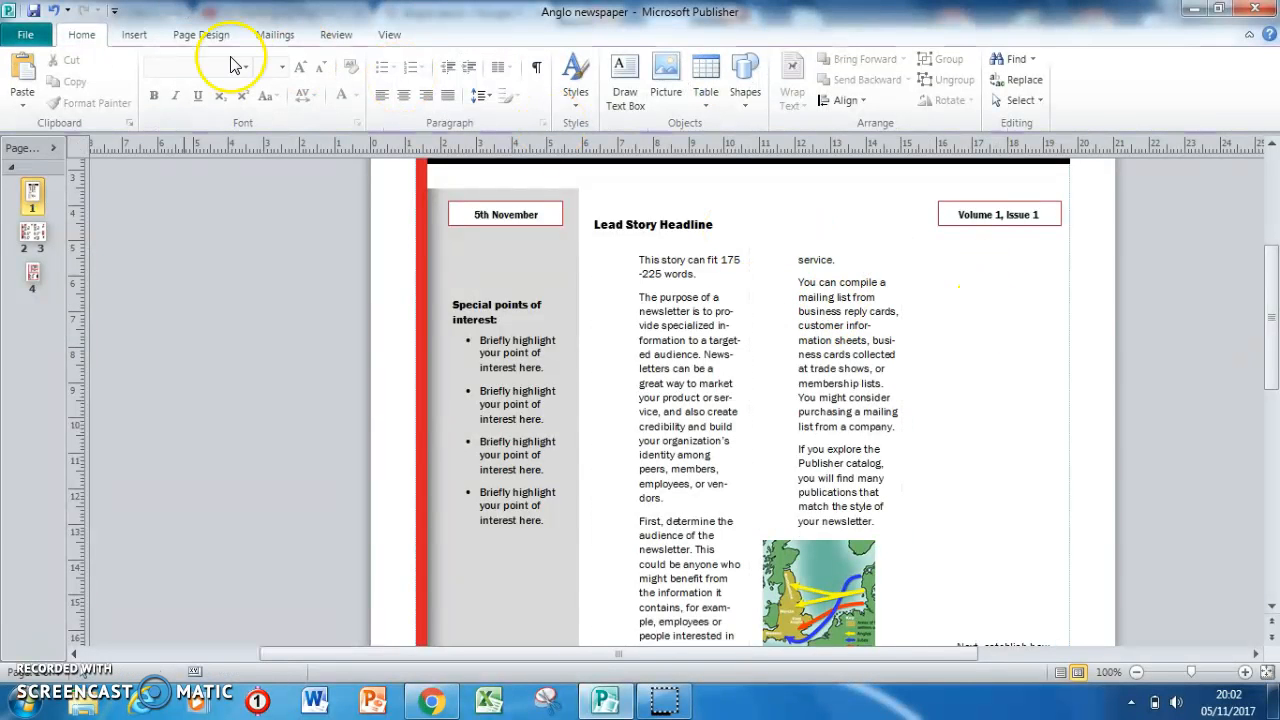
click(50, 11)
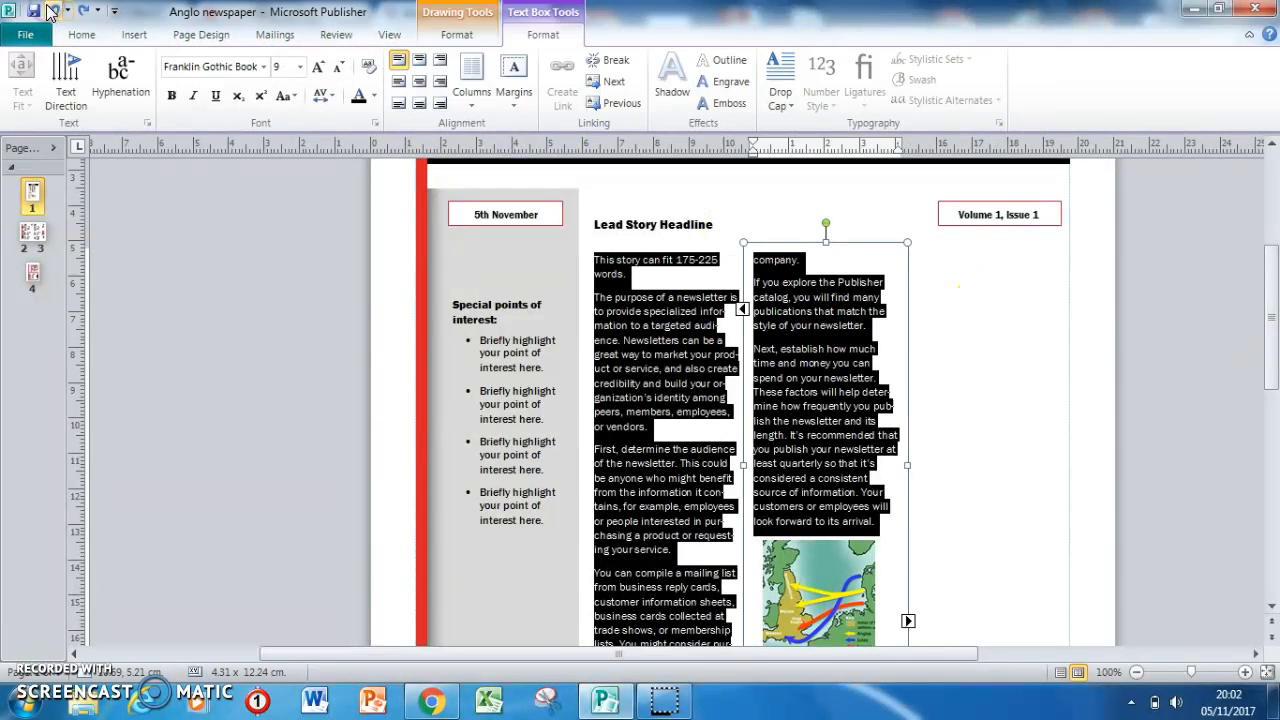
click(1070, 419)
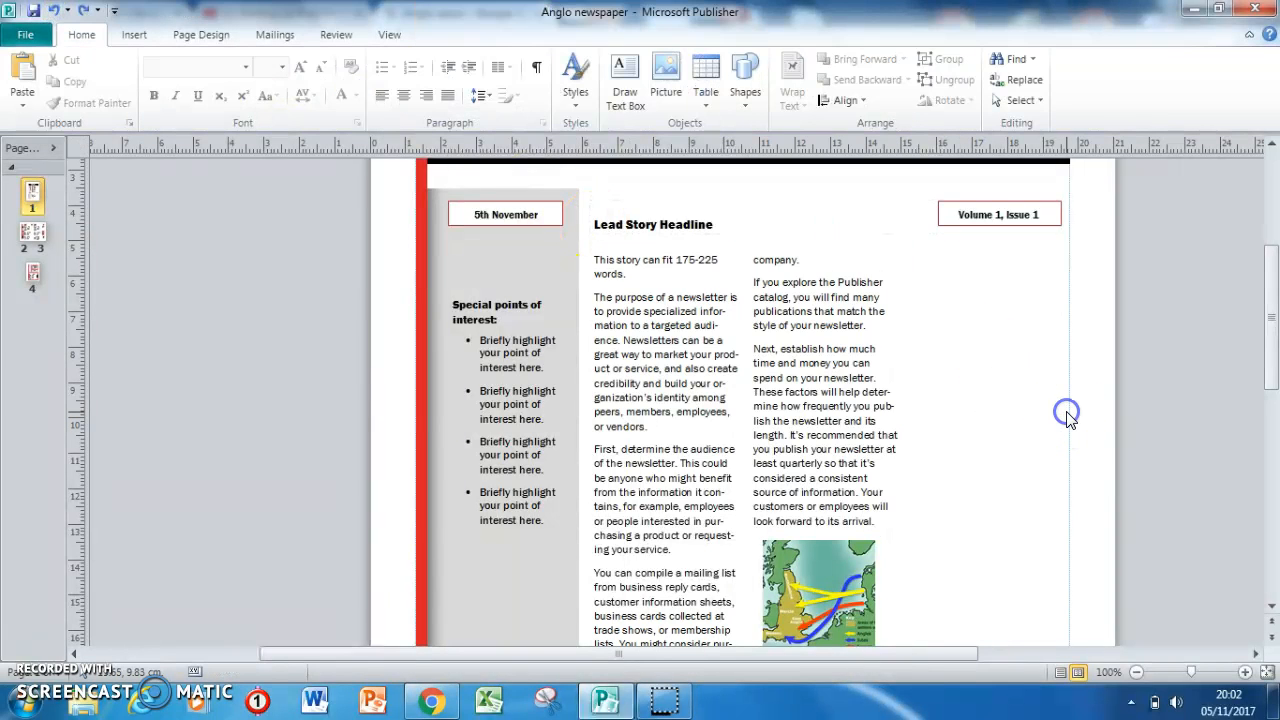
Draw a text box about 3.27 cm by 6.33 cm beside the lead story's second column and enter "dfefddfd" in it.
click(794, 365)
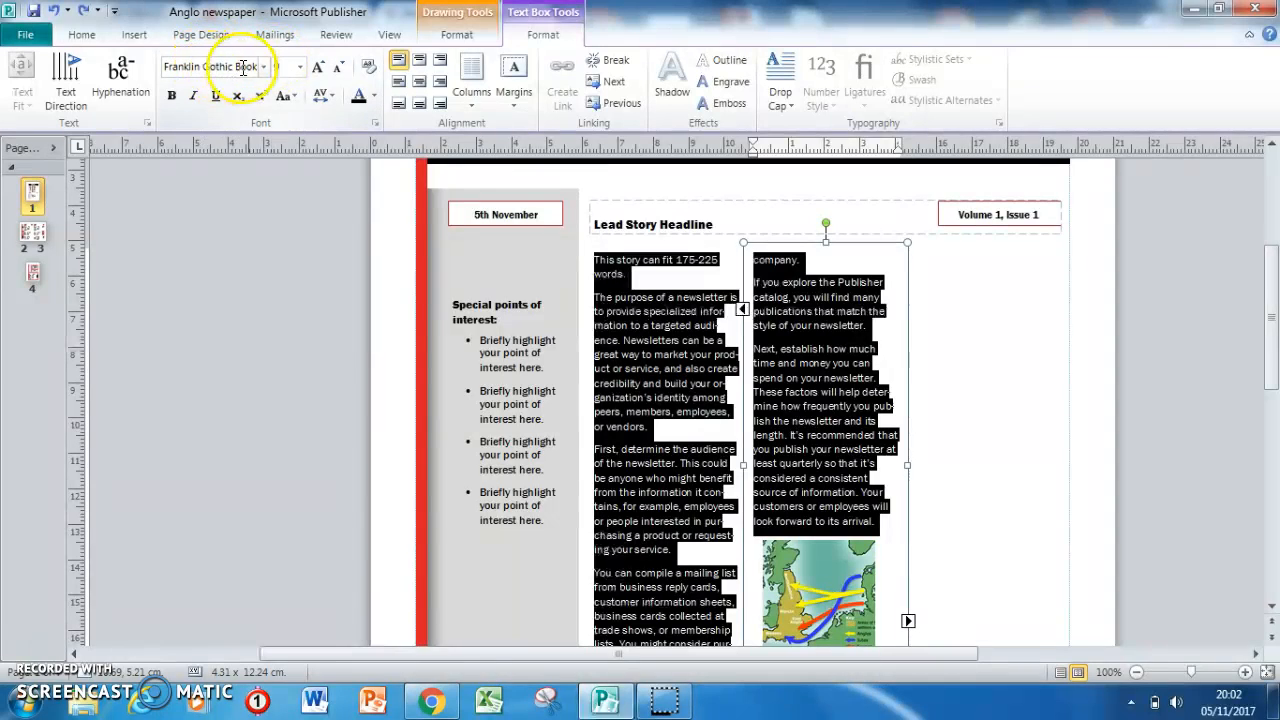
click(1094, 381)
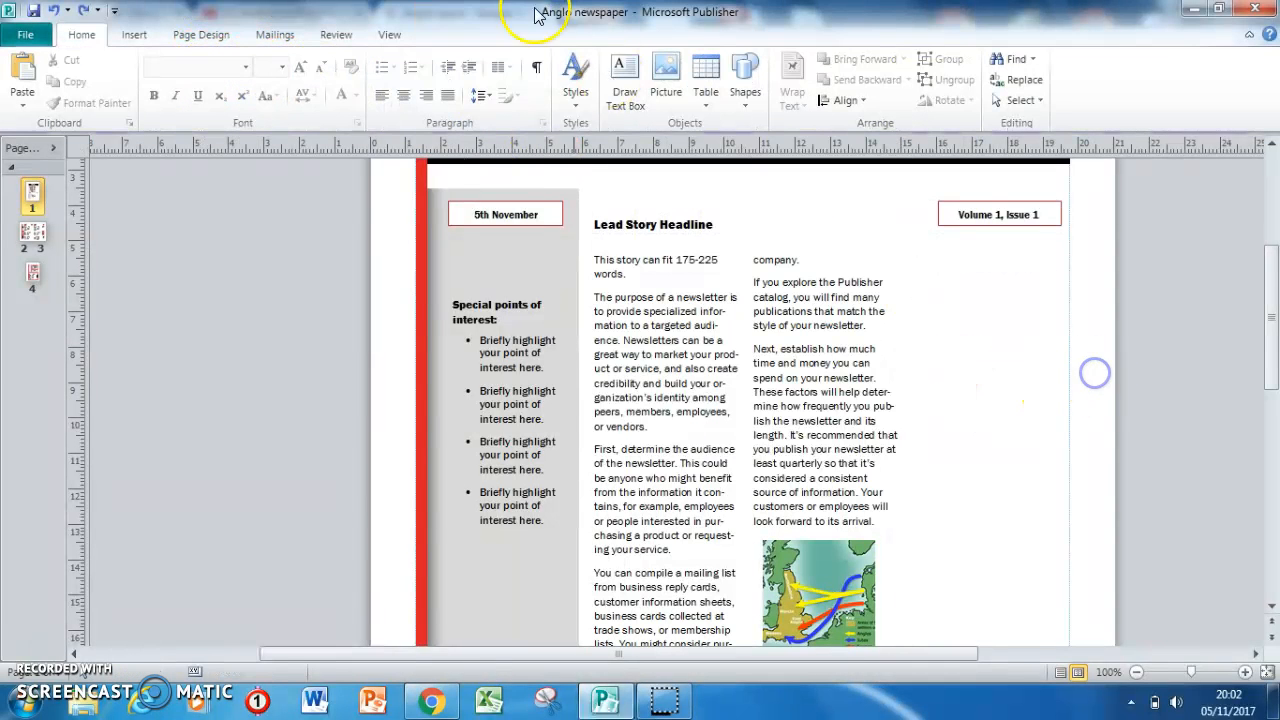
click(132, 36)
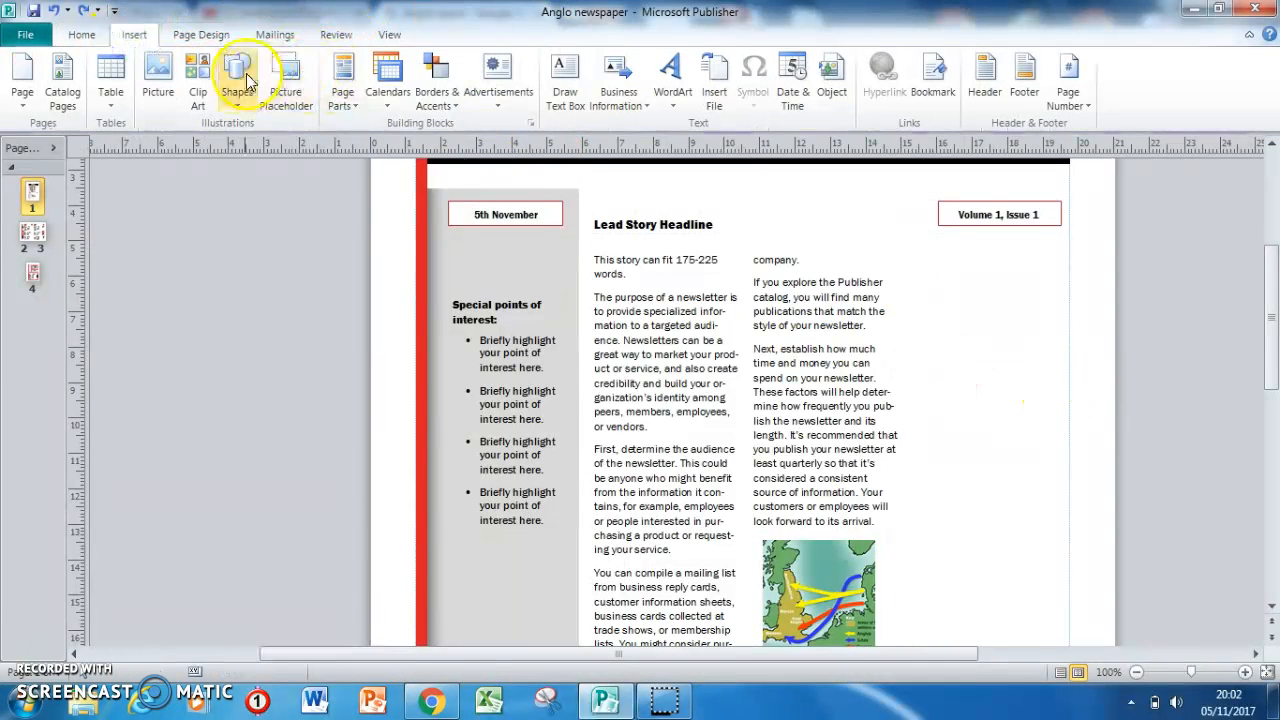
click(570, 79)
mouse_move(927, 281)
mouse_down()
mouse_move(1043, 400)
mouse_move(1048, 511)
mouse_up()
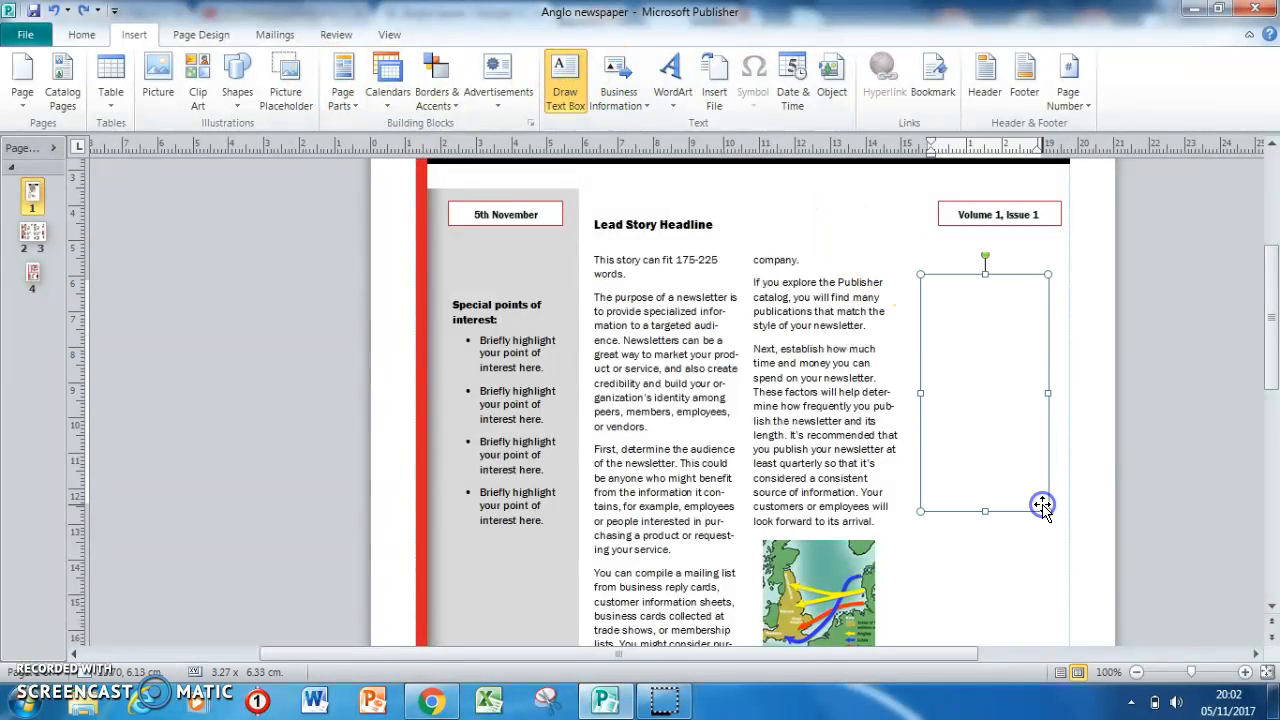
text(dfefddfd)
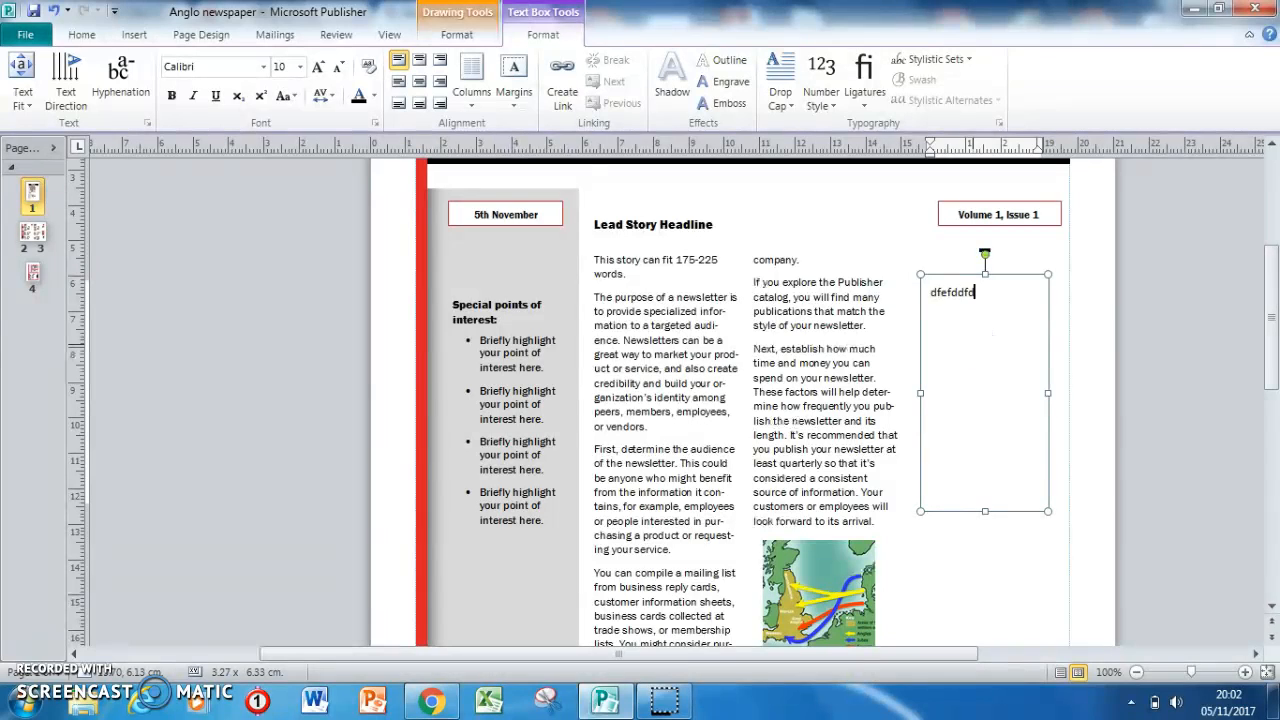
Format the new text box's text as Franklin Gothic Book, size 9.
click(264, 67)
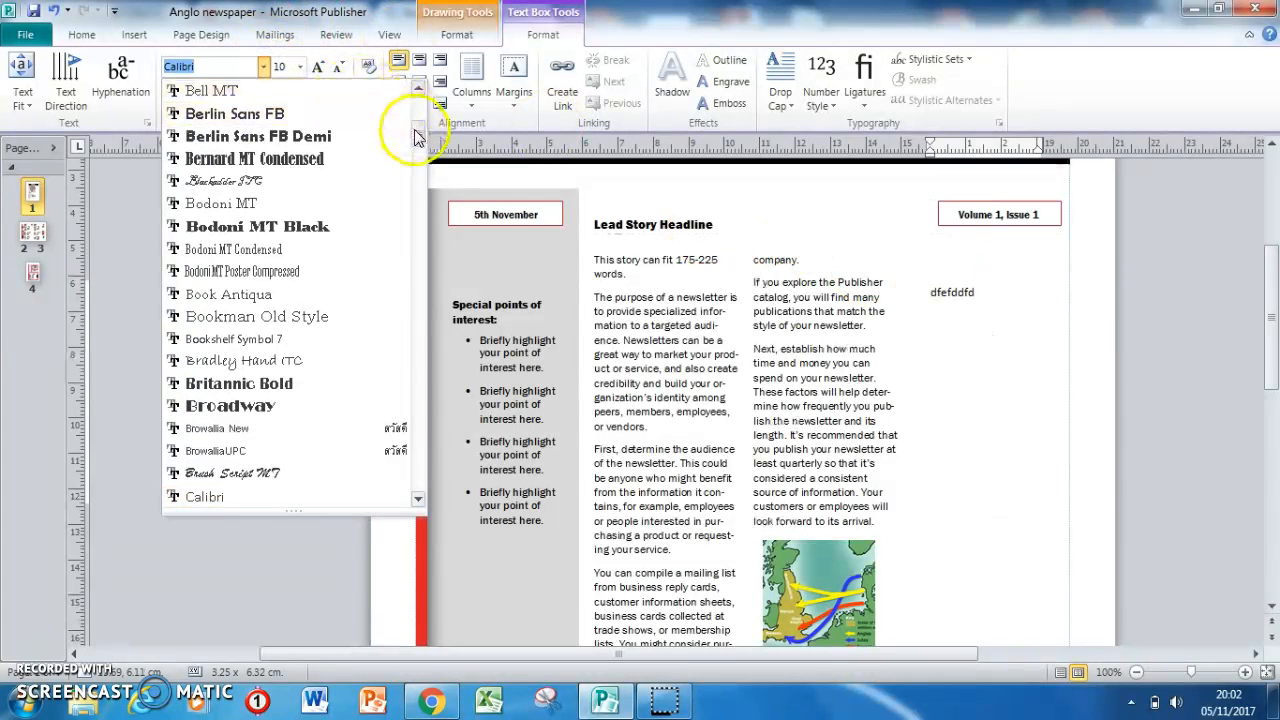
drag(418, 137, 417, 220)
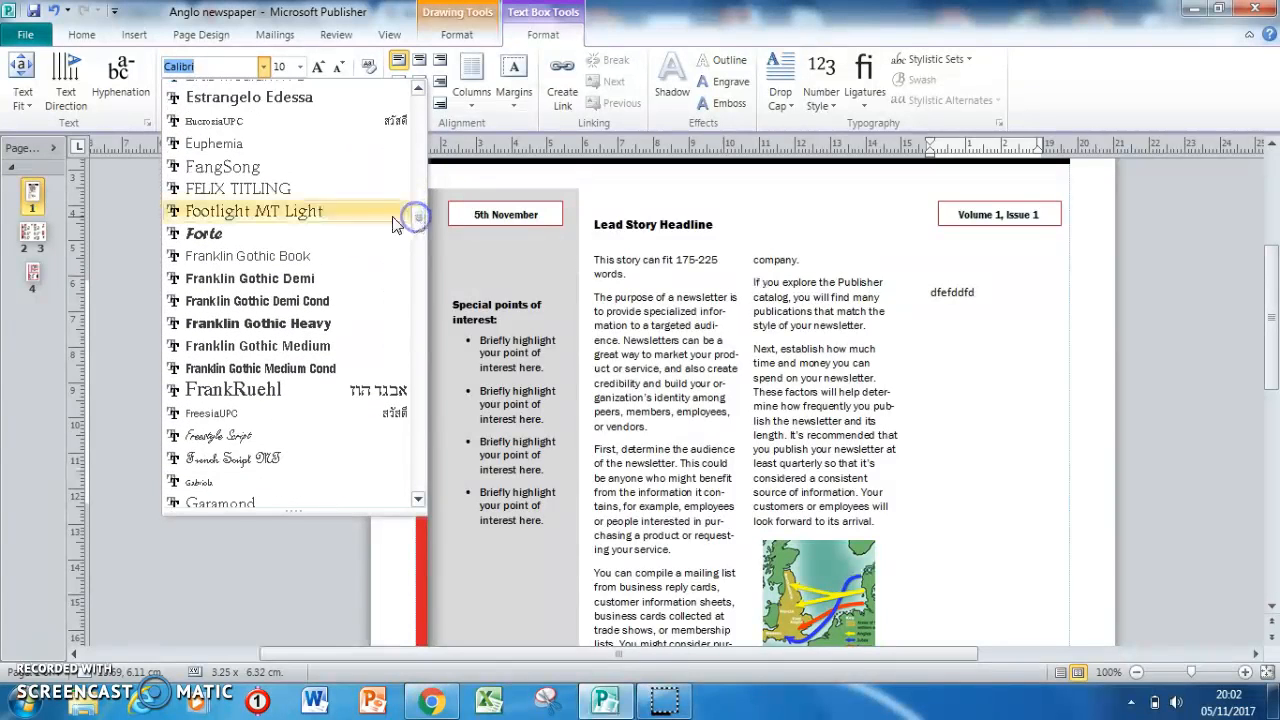
click(308, 258)
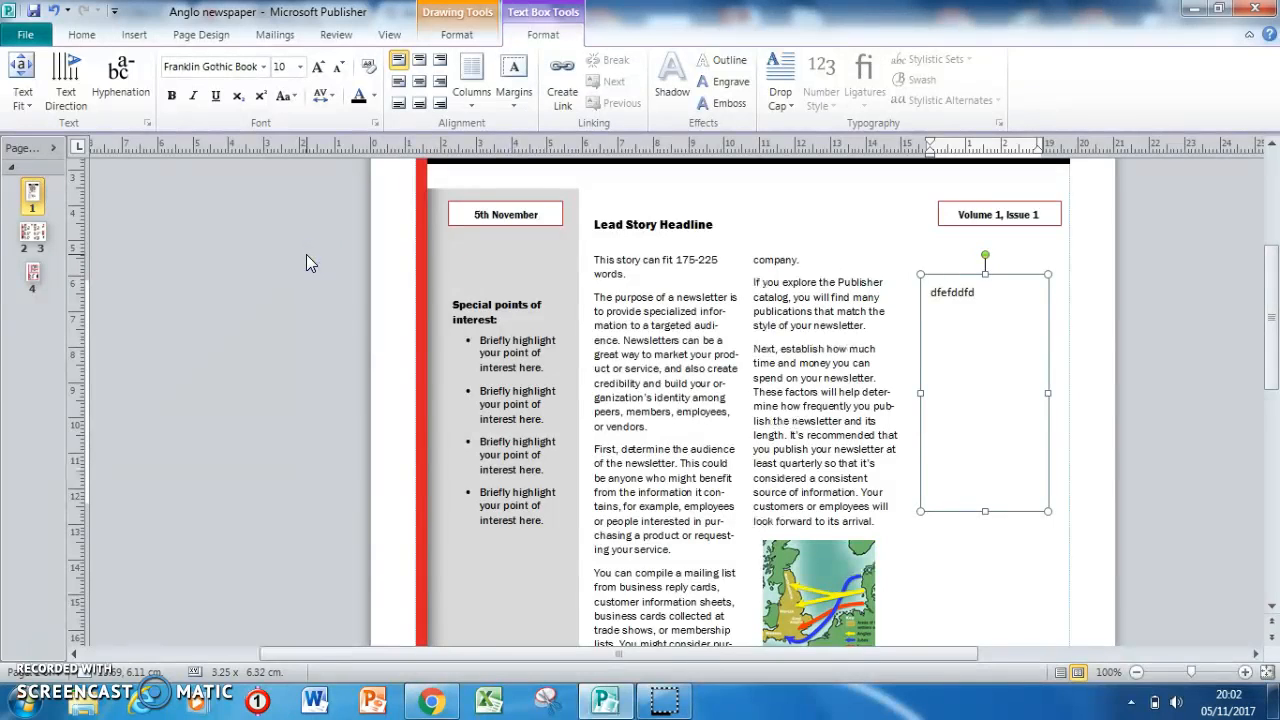
click(969, 292)
click(263, 67)
click(285, 111)
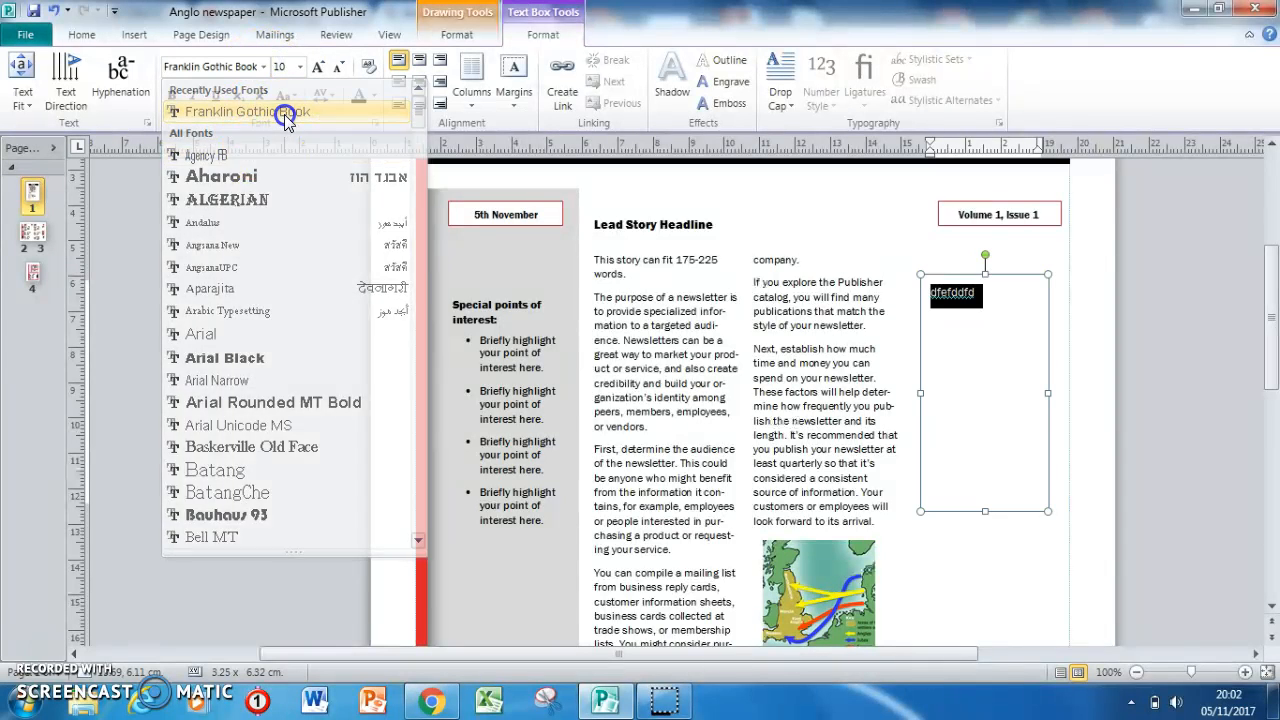
click(299, 66)
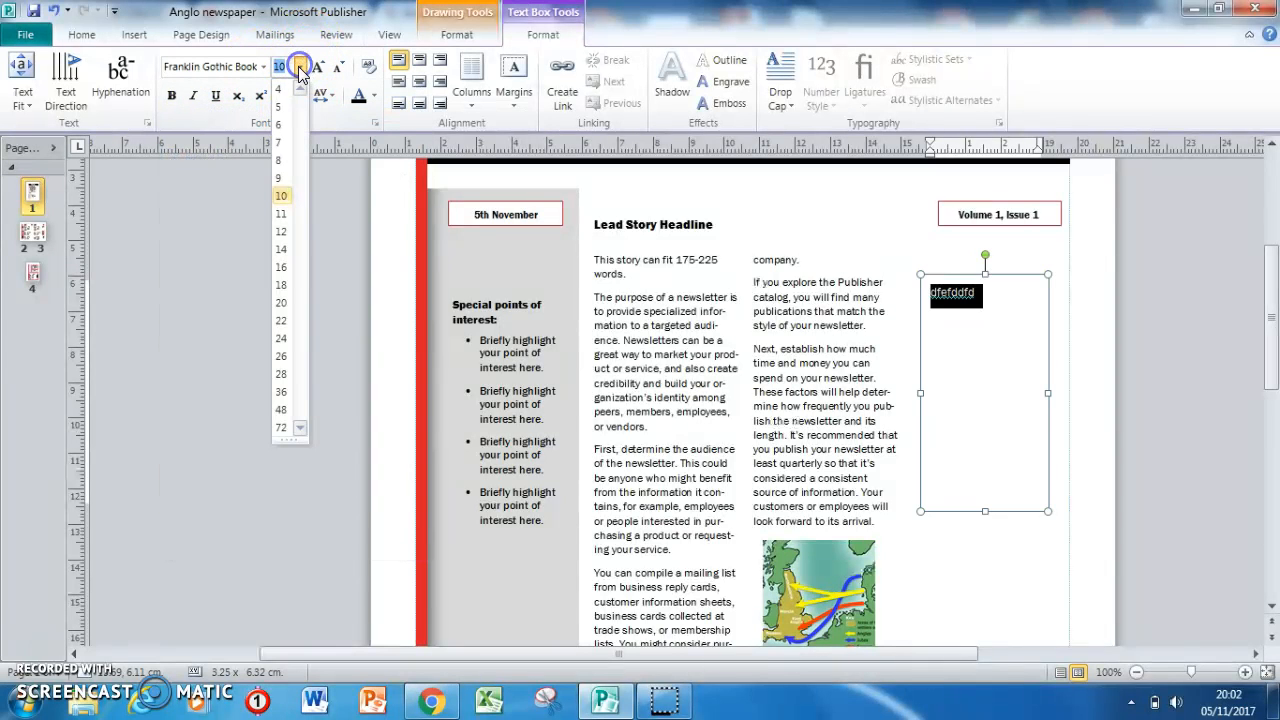
click(280, 183)
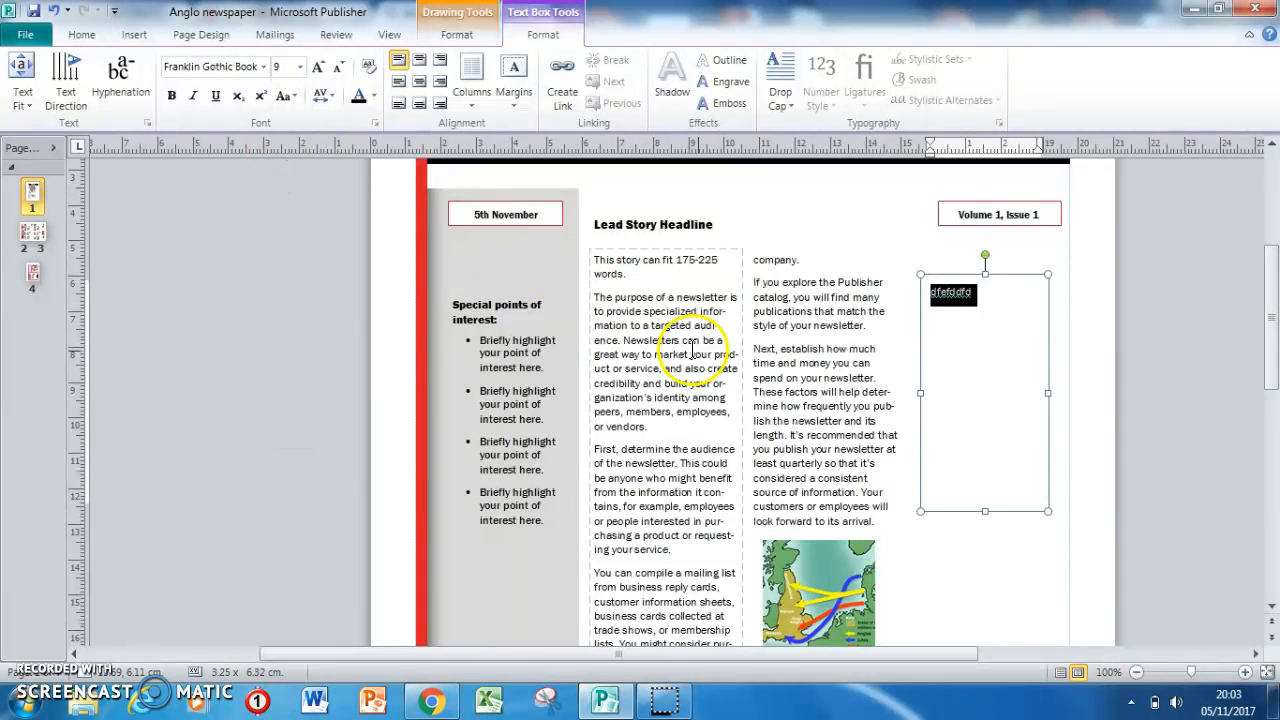
Compare the font and size of the lead story text with those of the new text box.
click(784, 388)
key(ctrl+a)
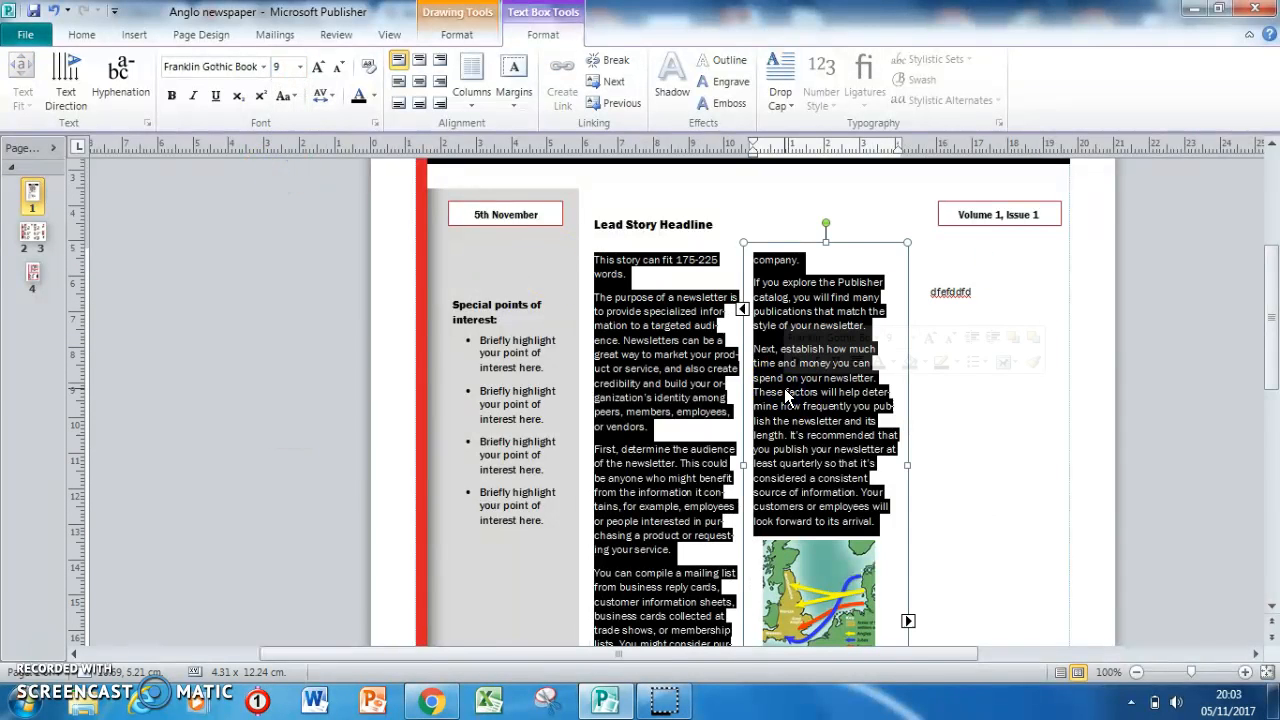
click(968, 293)
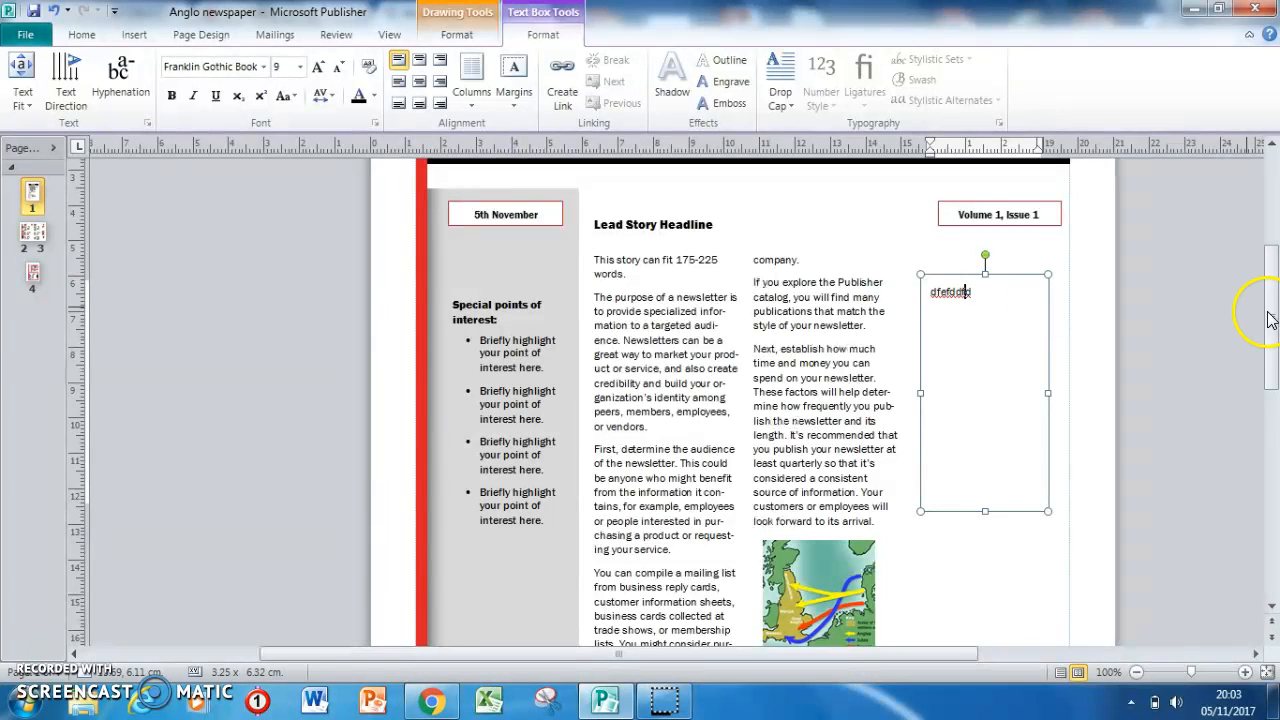
drag(1273, 318, 1271, 266)
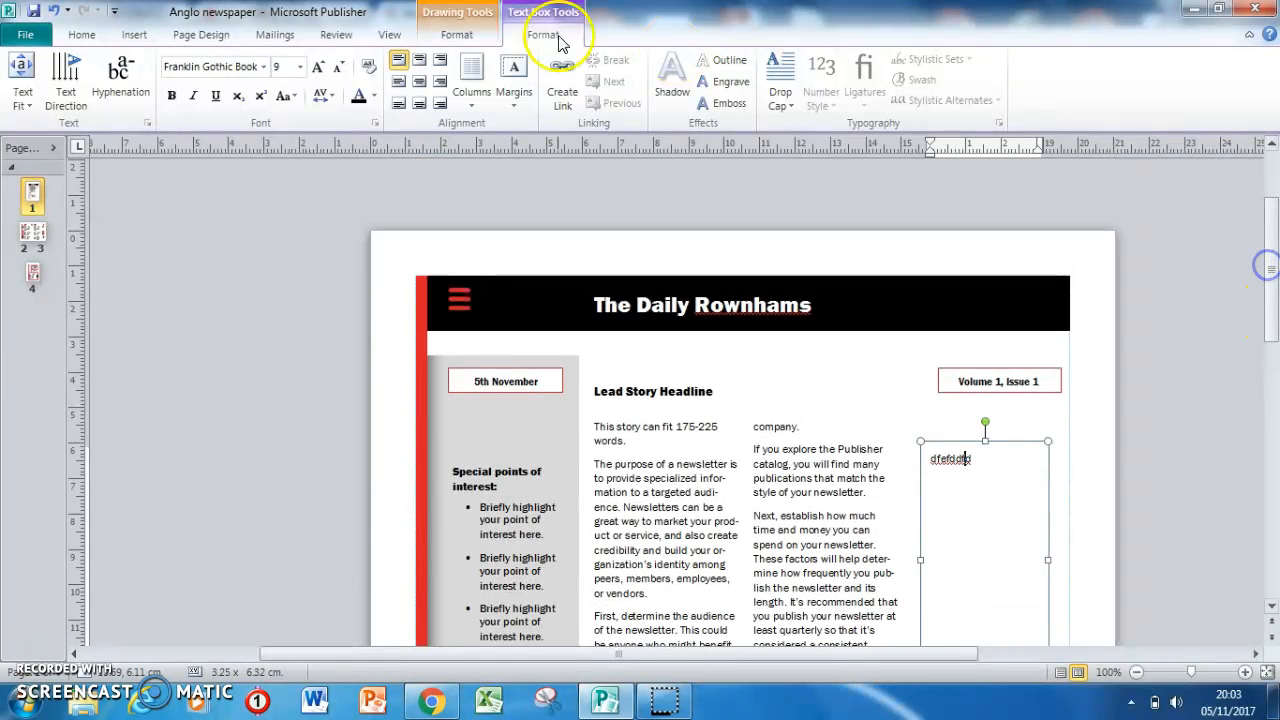